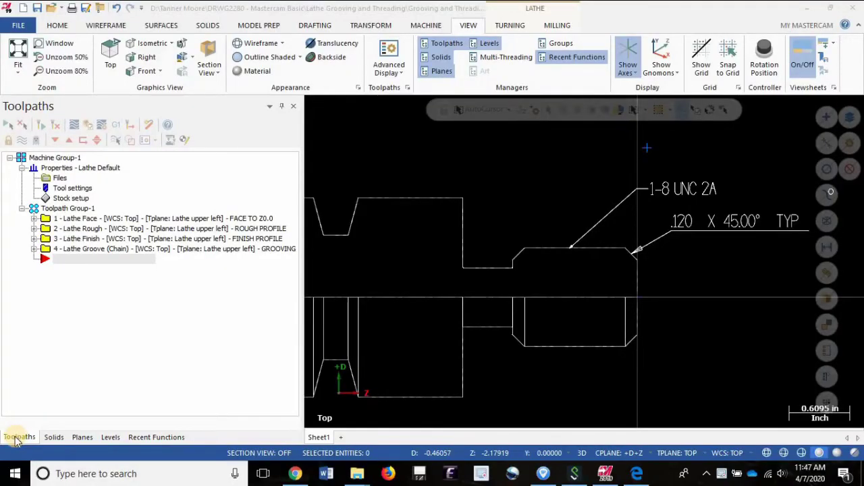
- Review the Lathe Rough, Finish and Groove operations in the Toolpaths manager
scroll(665, 294, "down", 2)
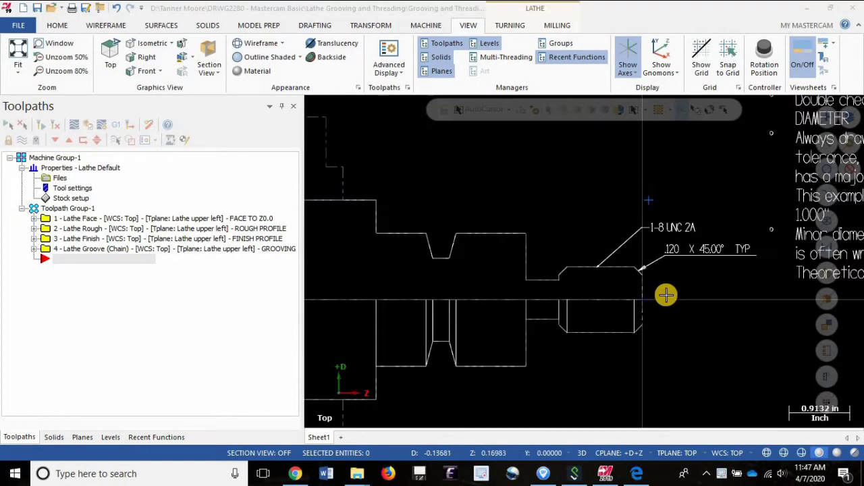
scroll(665, 294, "down", 1)
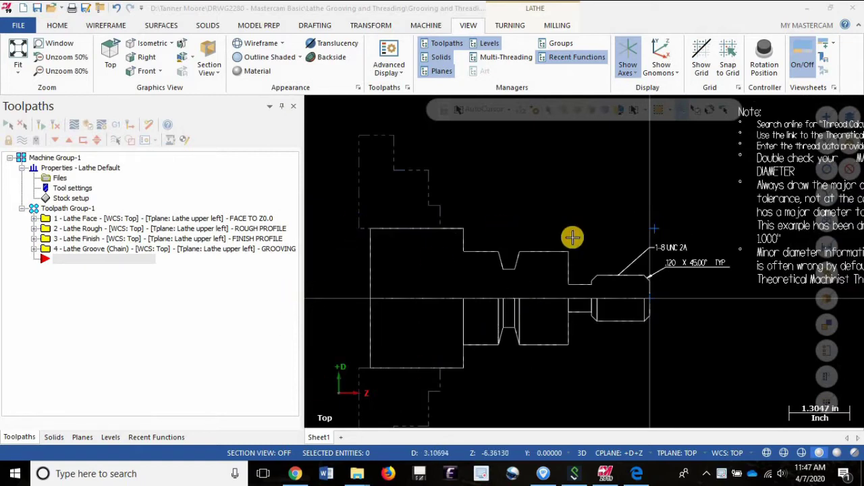
left_click(250, 229)
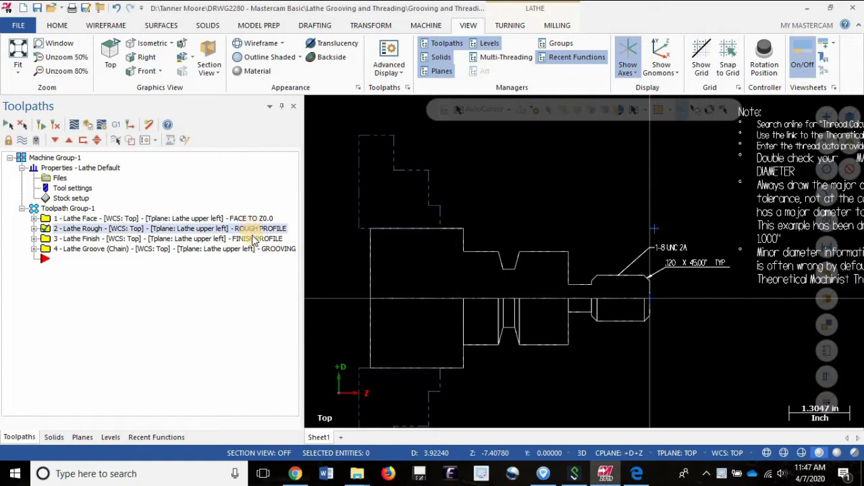
left_click(253, 239)
left_click(257, 249)
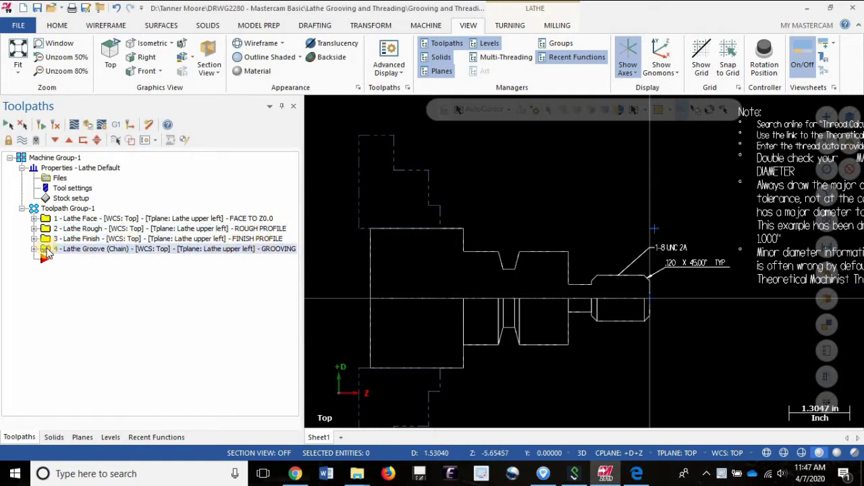
scroll(705, 273, "up", 2)
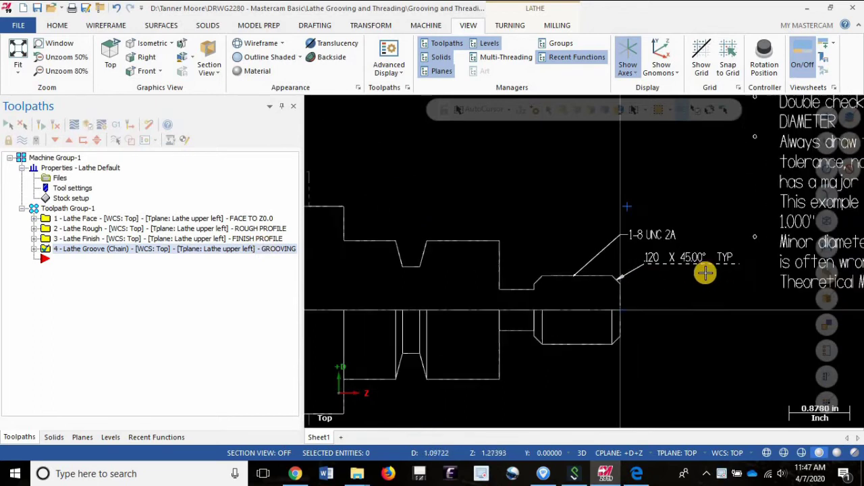
scroll(705, 273, "up", 2)
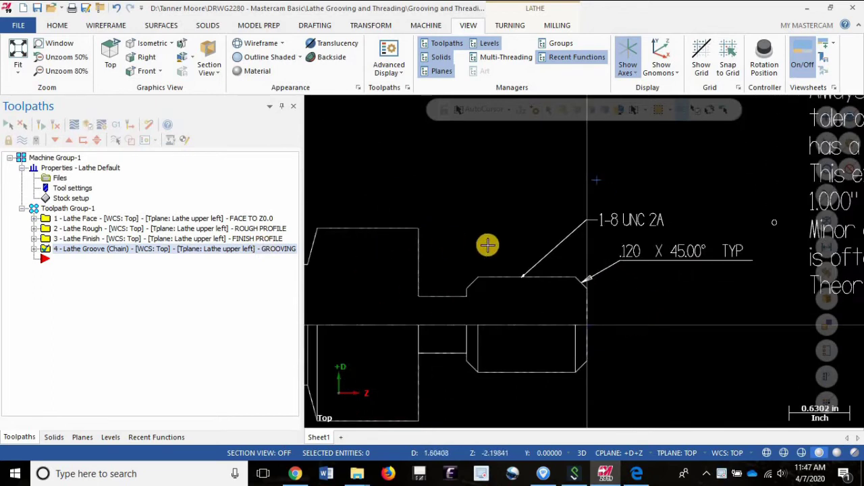
scroll(556, 241, "up", 1)
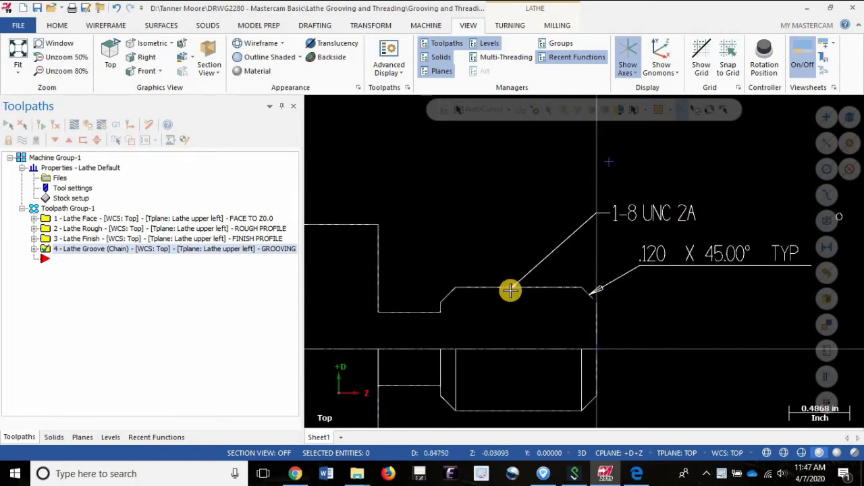
- Bring up the Grooving and Threading PDF showing the 1-8 UNC 2A callout
left_click(637, 473)
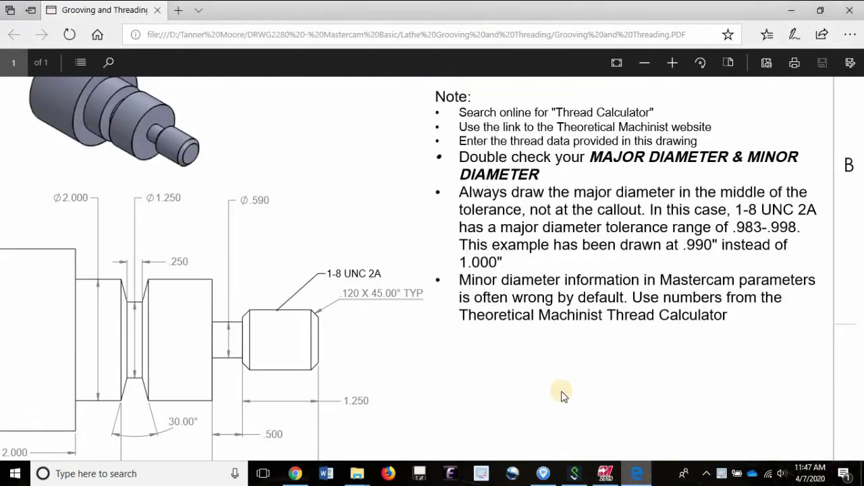
left_click_drag(528, 455, 432, 455)
scroll(455, 353, "down", 3)
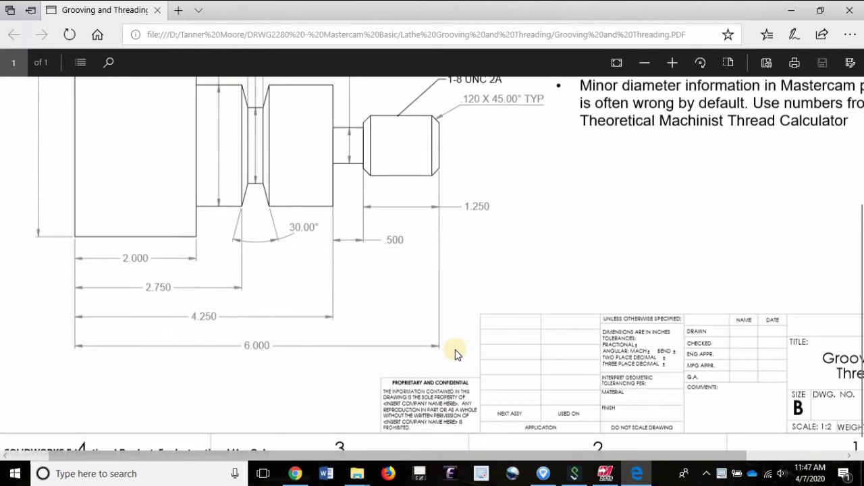
scroll(455, 353, "up", 4)
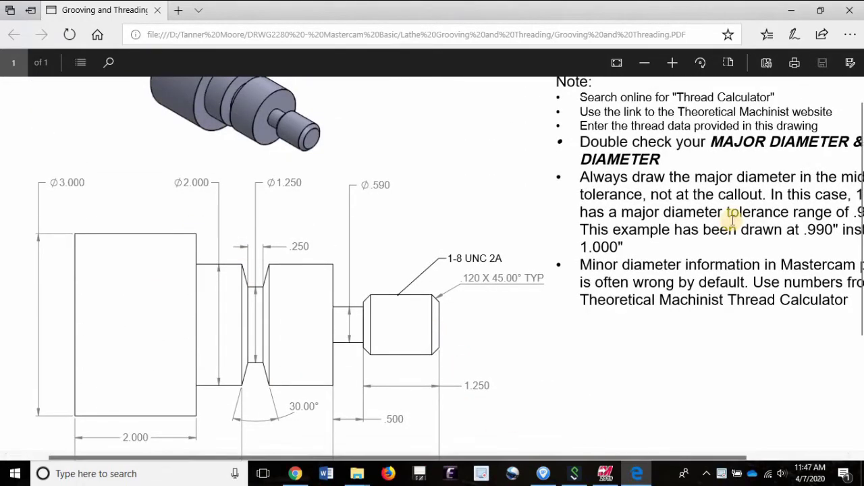
- Back in Mastercam, start a new Lathe Thread toolpath from the Turning tab
left_click(606, 474)
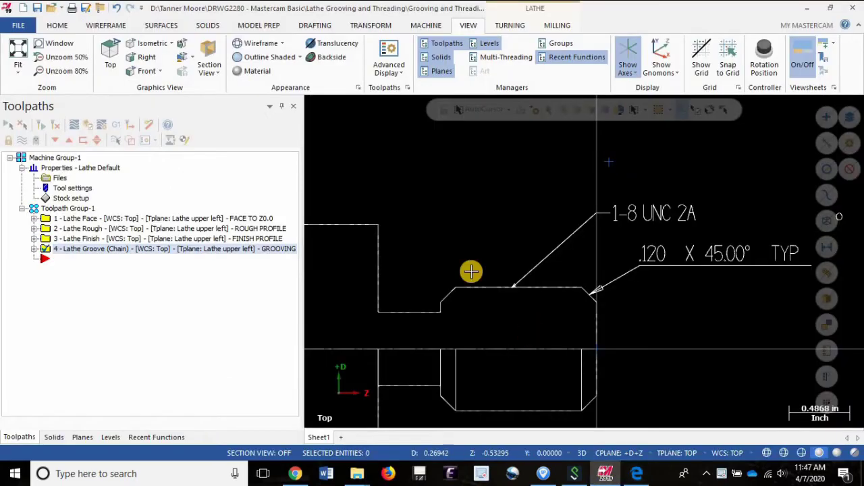
left_click(513, 25)
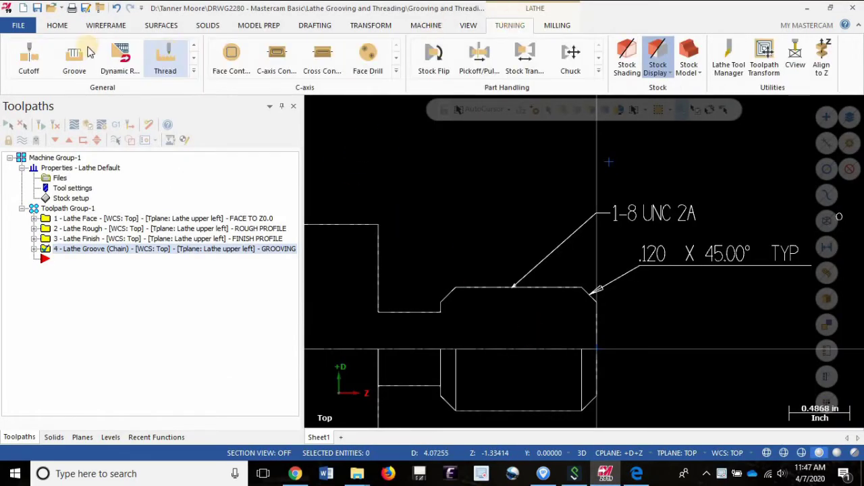
left_click(166, 57)
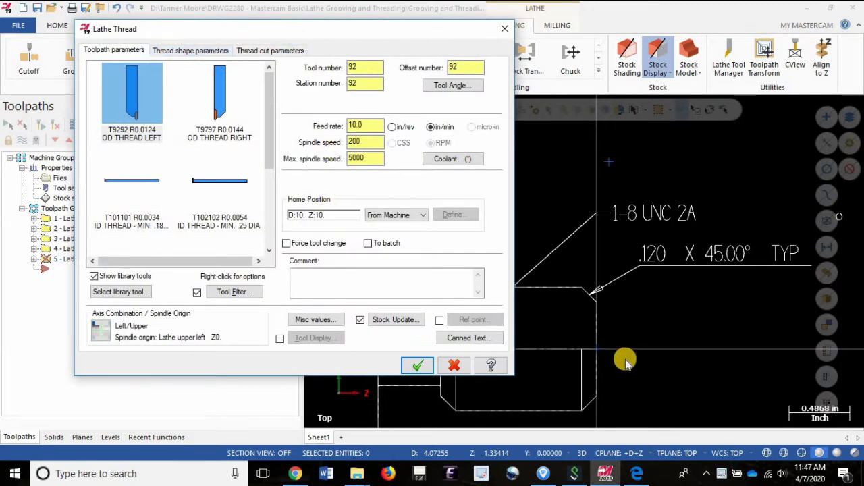
left_click(174, 50)
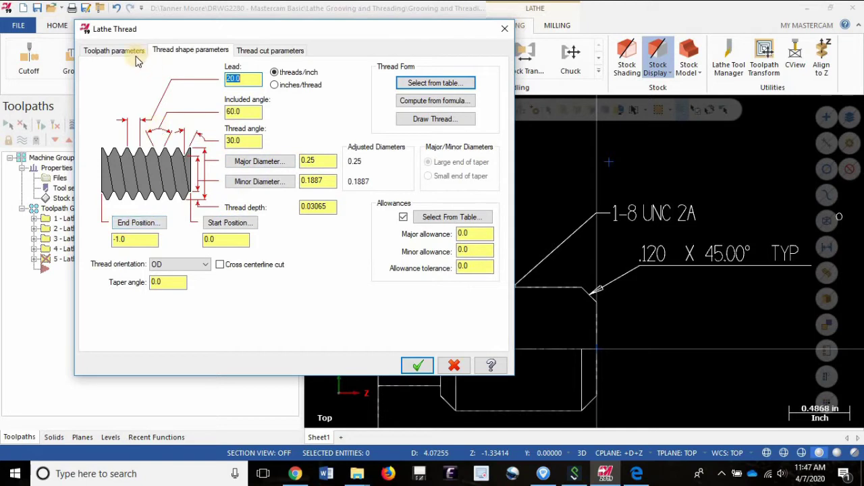
left_click(114, 51)
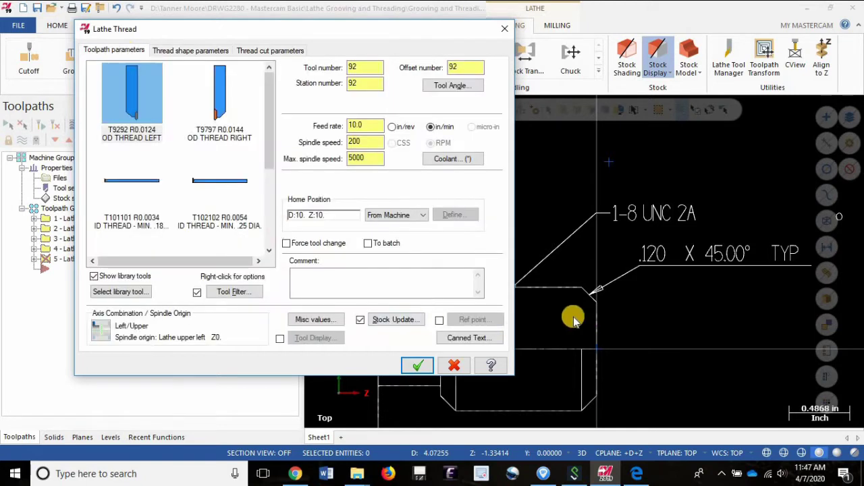
- Choose the T9797 OD THREAD RIGHT tool with tool and offset numbers 3
left_click(219, 100)
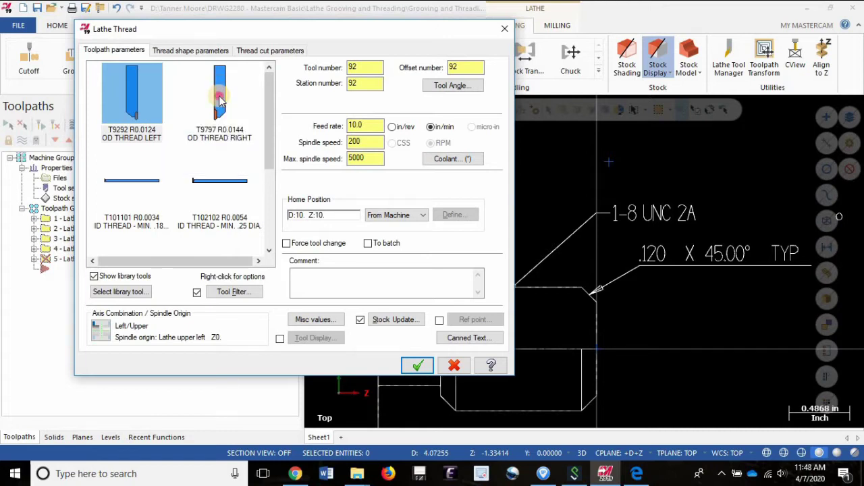
left_click(327, 67)
type("3")
key("Tab")
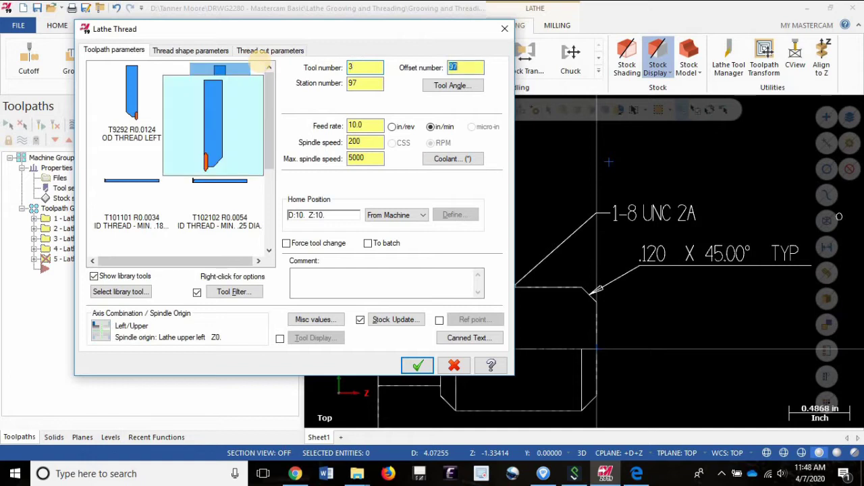
type("3")
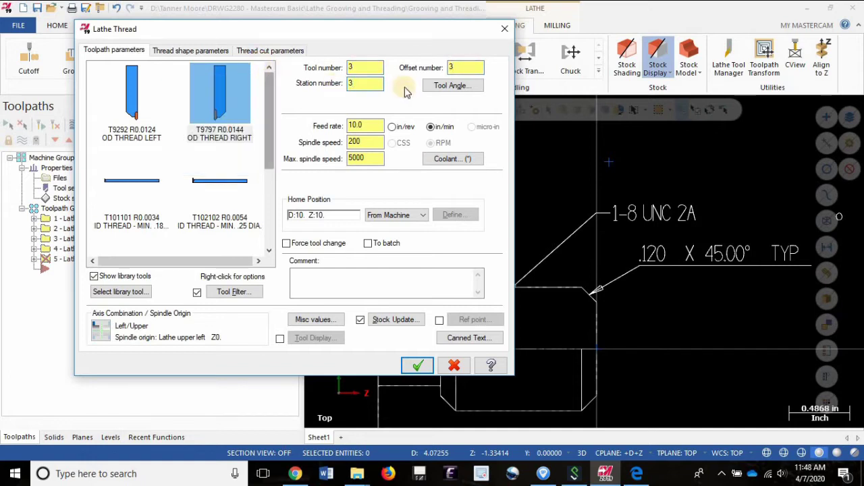
- Set feed to in/rev, spindle speed 225, max 2000, and force a tool change
double_click(366, 126)
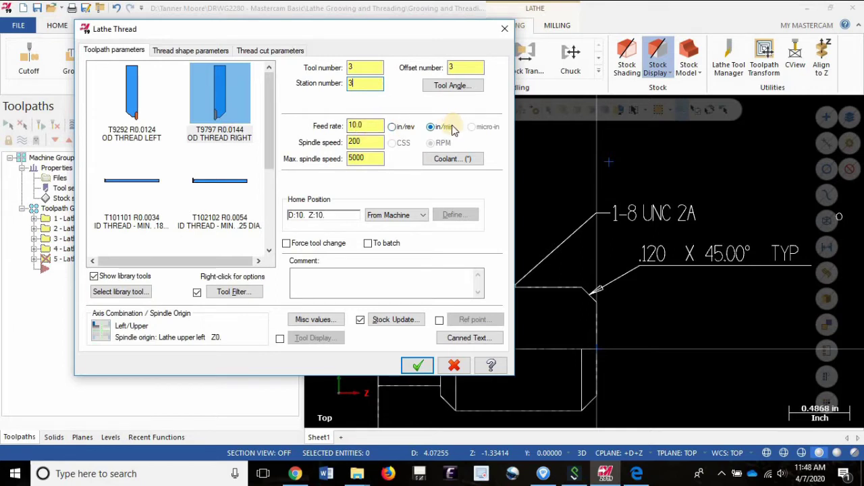
left_click(393, 126)
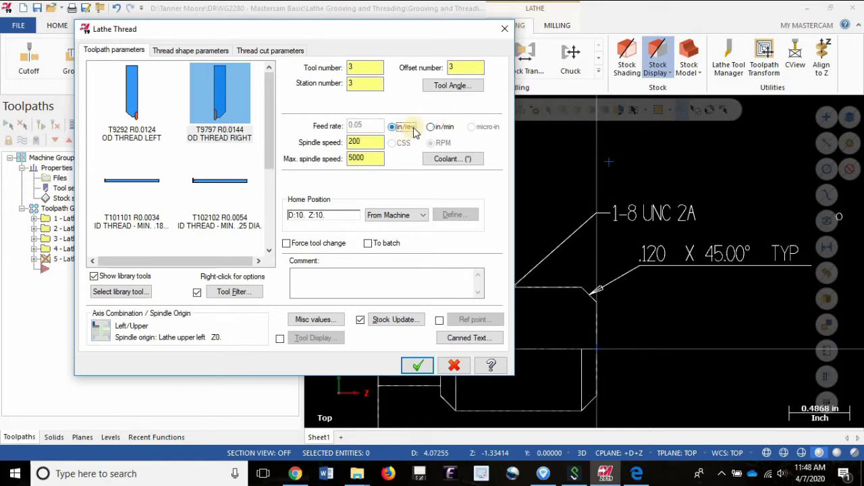
double_click(363, 141)
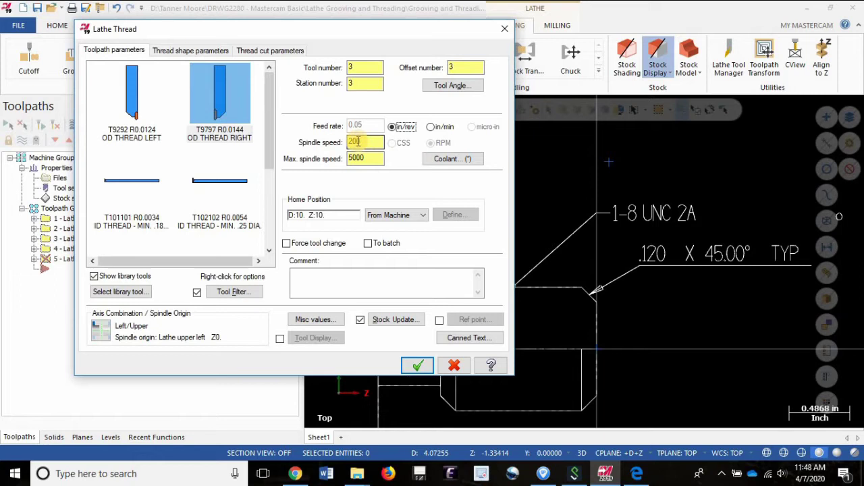
left_click(445, 145)
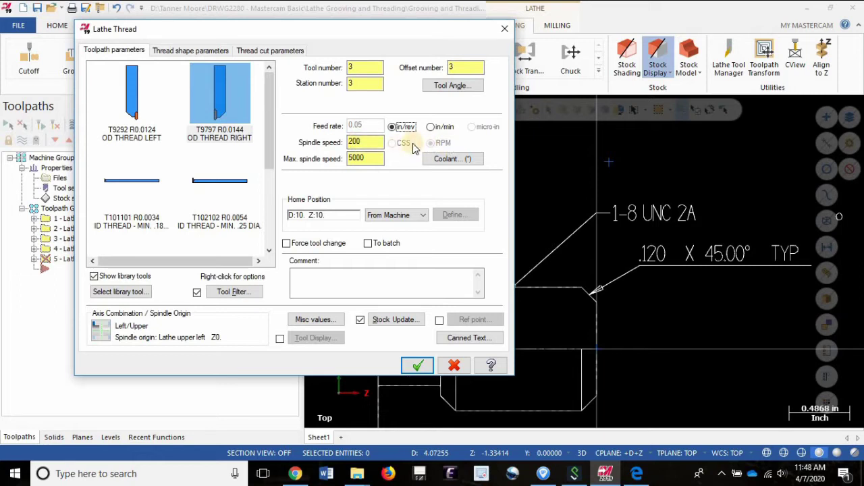
double_click(365, 141)
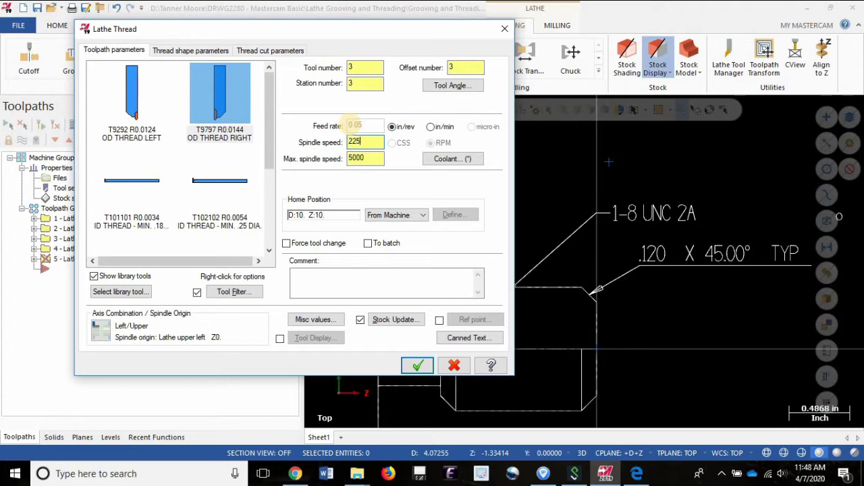
left_click(364, 141)
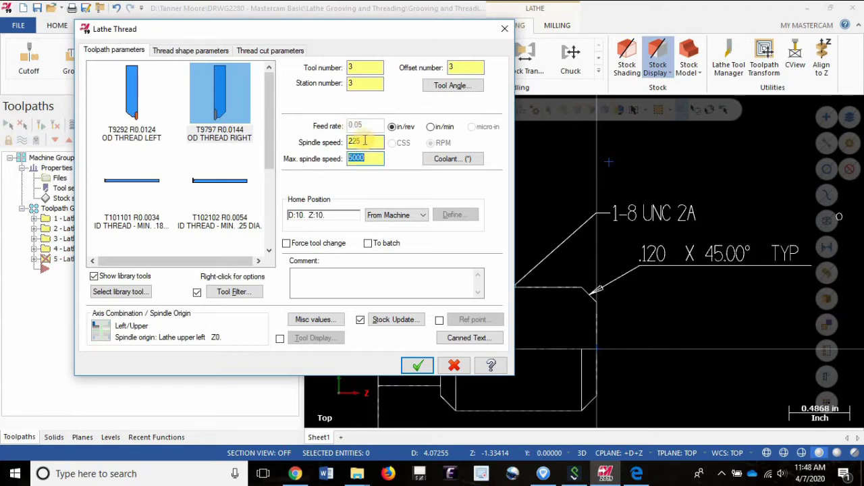
left_click(439, 144)
left_click(401, 145)
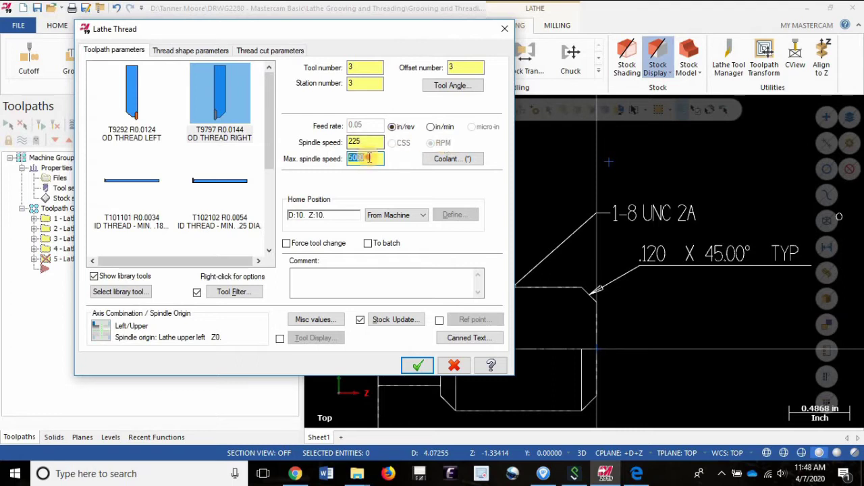
mouse_move(225, 149)
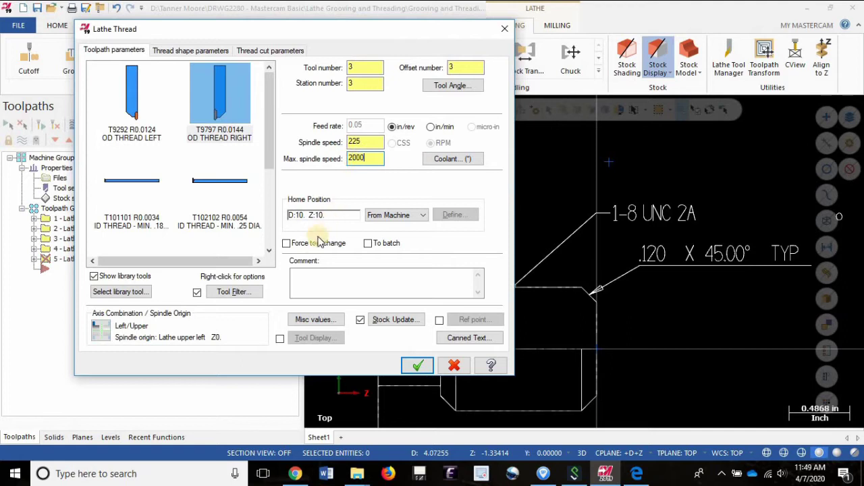
left_click(289, 243)
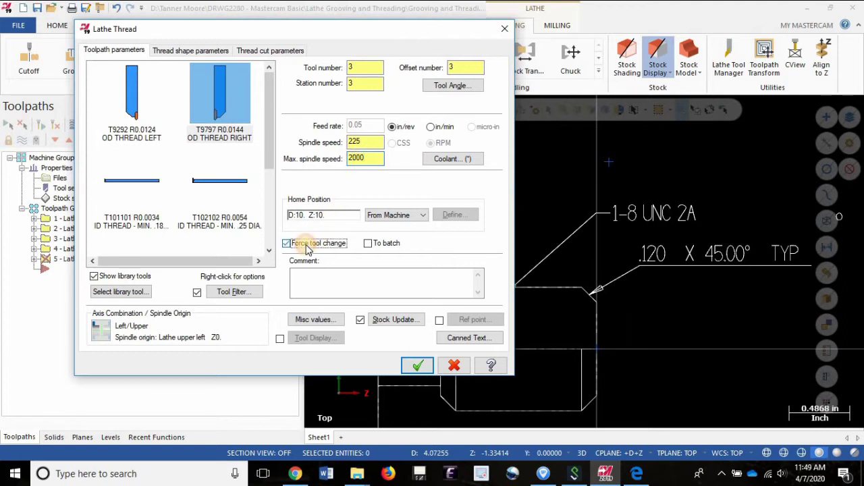
- Turn Flood coolant on and add the comment '1-8 UNC 2A' to the operation
left_click(451, 159)
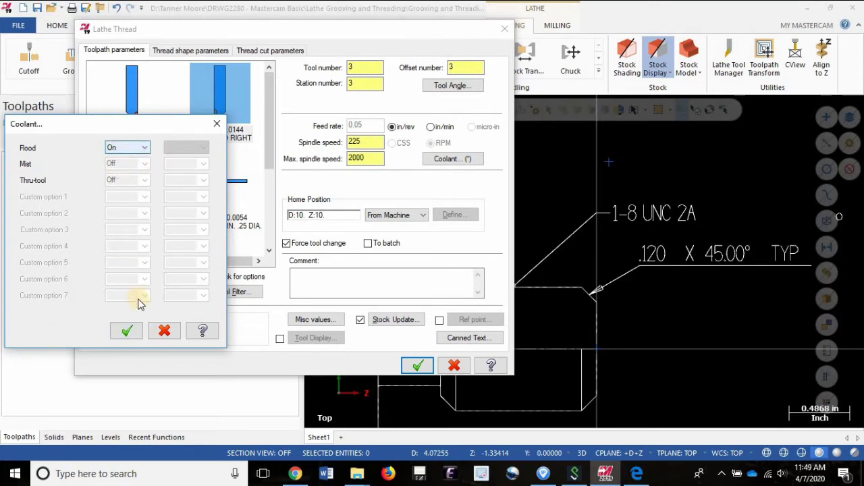
left_click(127, 330)
left_click(347, 274)
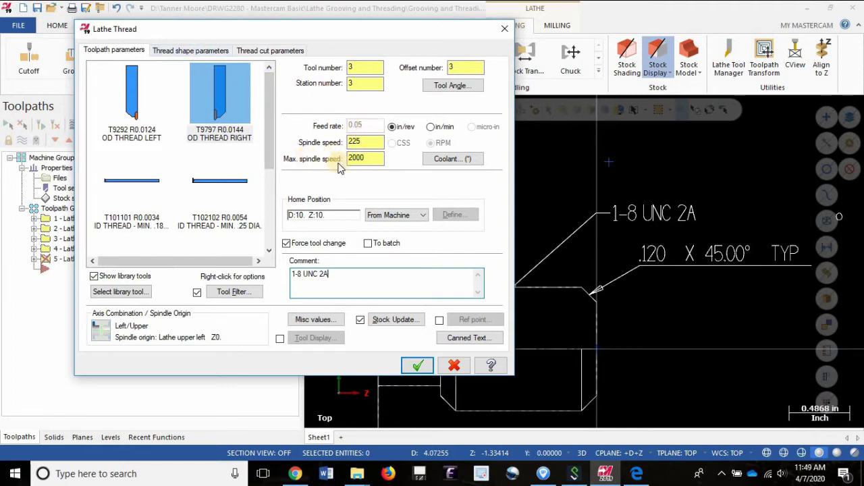
left_click(365, 157)
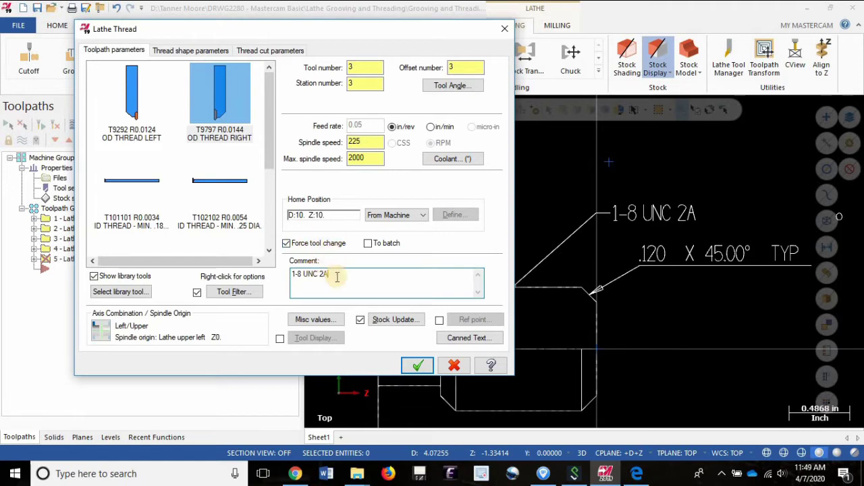
- From the thread shape parameters, bring up the Thread Table of standard sizes
left_click(201, 52)
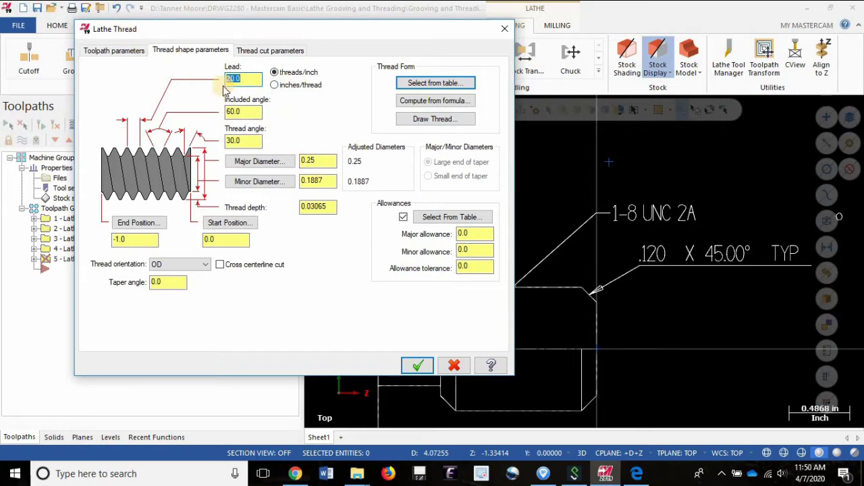
type("8")
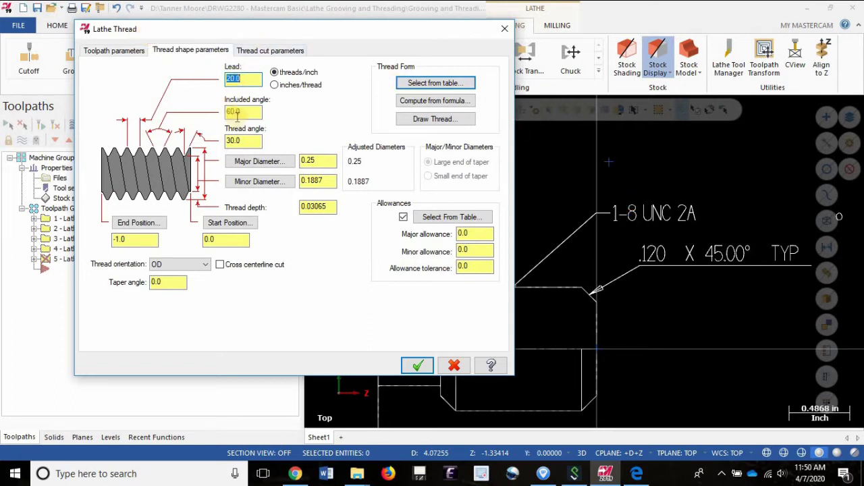
left_click(438, 81)
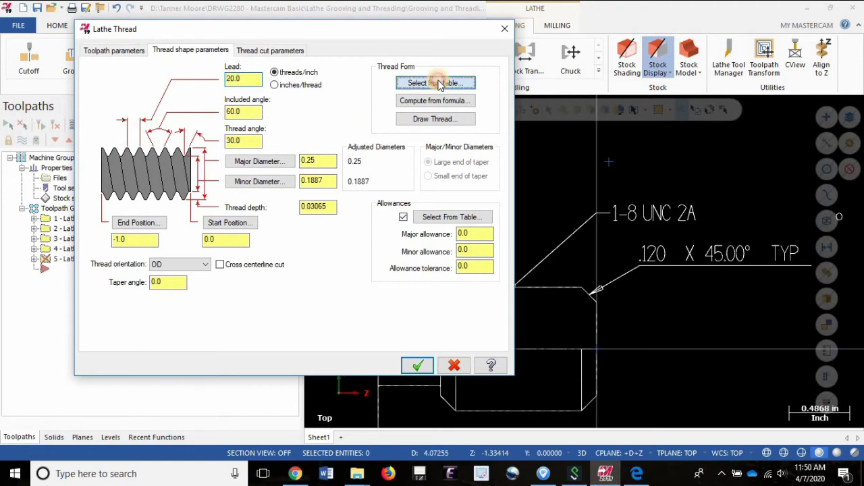
- Apply the Unified UNC 1.0000 diameter / 8.0000 lead row from the Thread Table
left_click(254, 52)
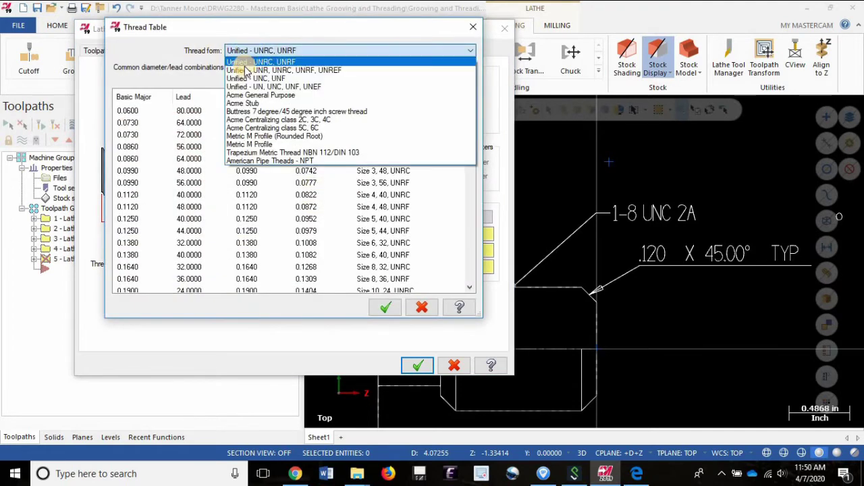
left_click(256, 84)
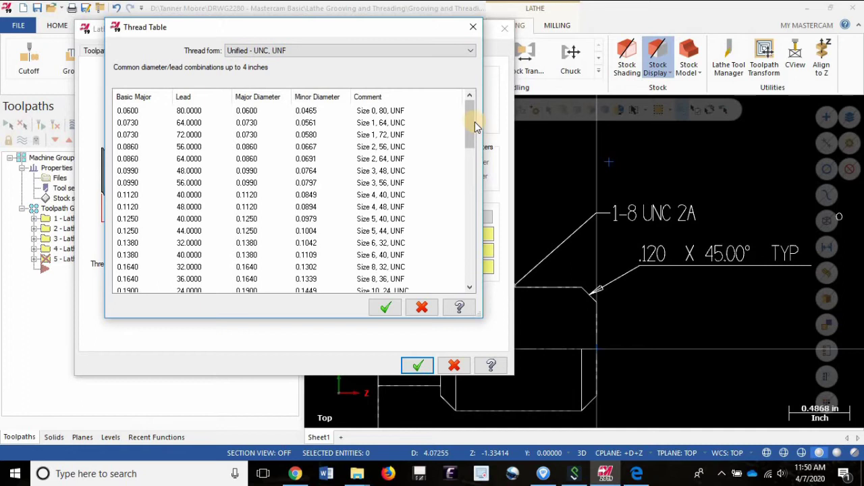
left_click_drag(470, 111, 471, 209)
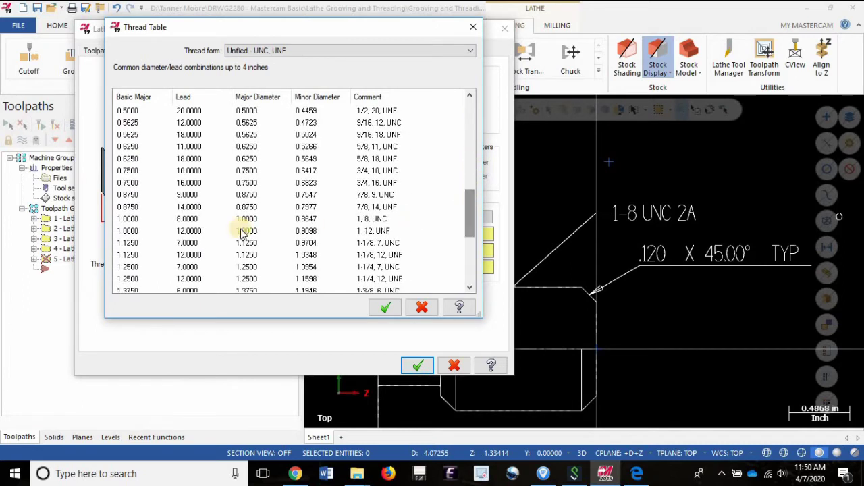
left_click(130, 220)
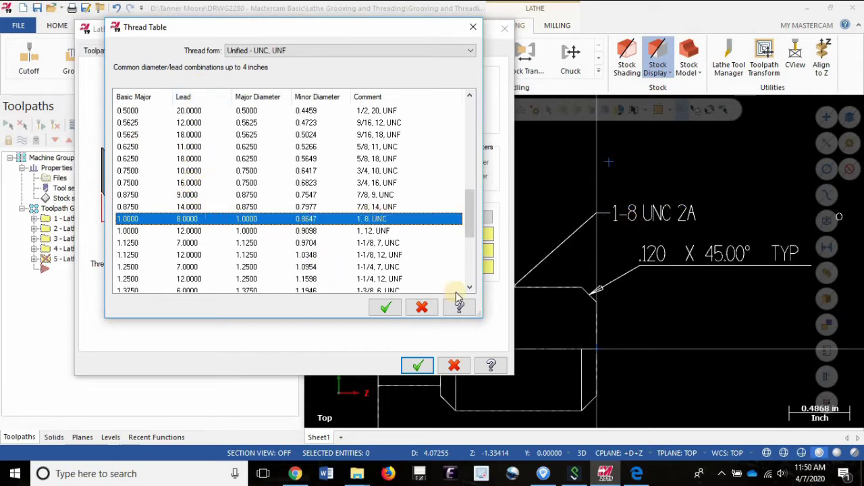
left_click(386, 308)
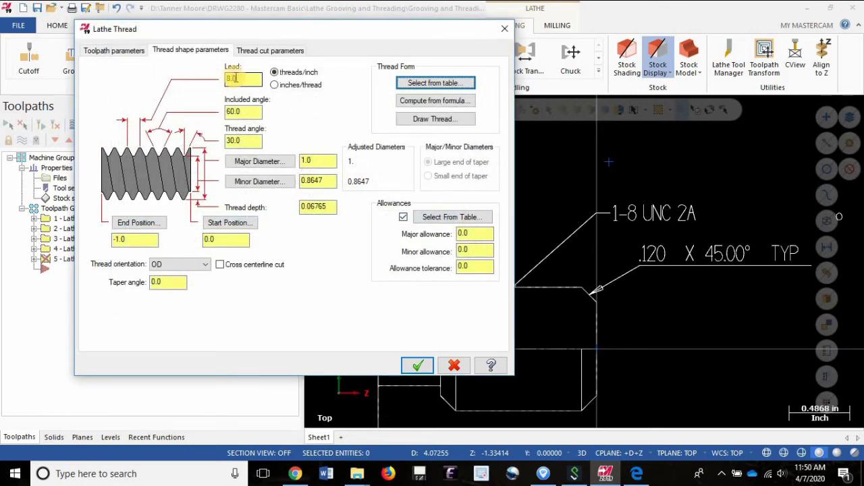
- Cross-check the toolpath and thread shape values, then move to thread cut parameters
left_click(133, 52)
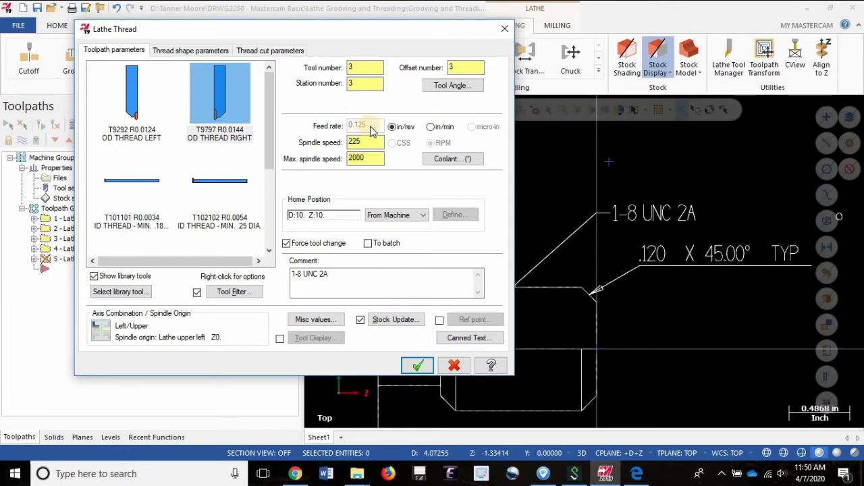
left_click(170, 50)
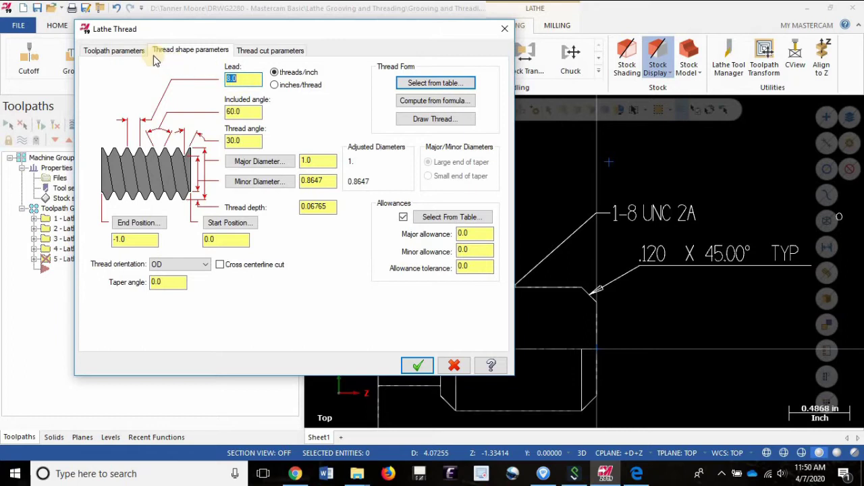
left_click(129, 51)
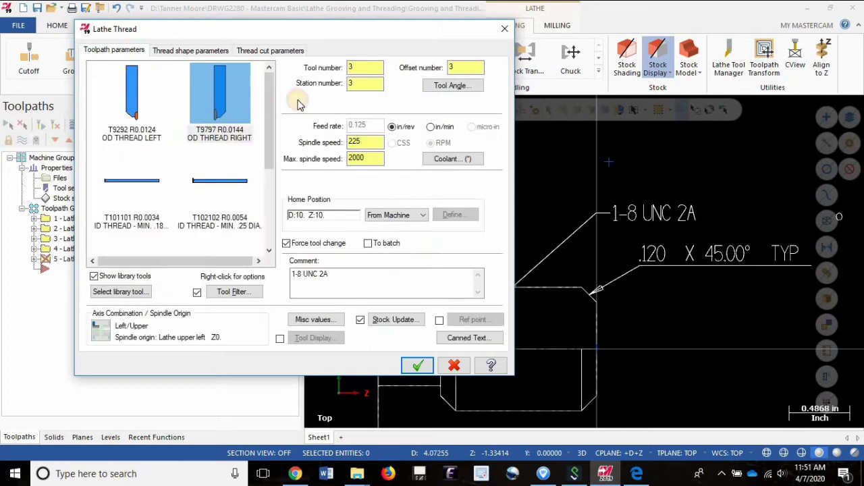
left_click(214, 54)
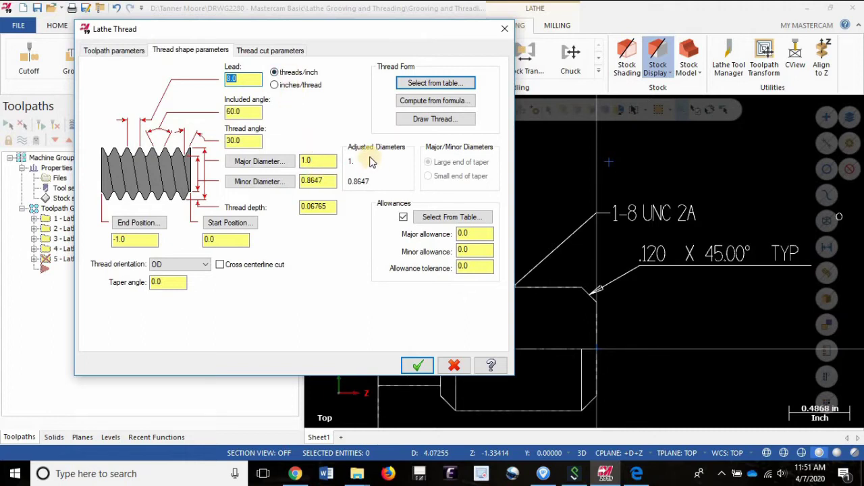
left_click(269, 51)
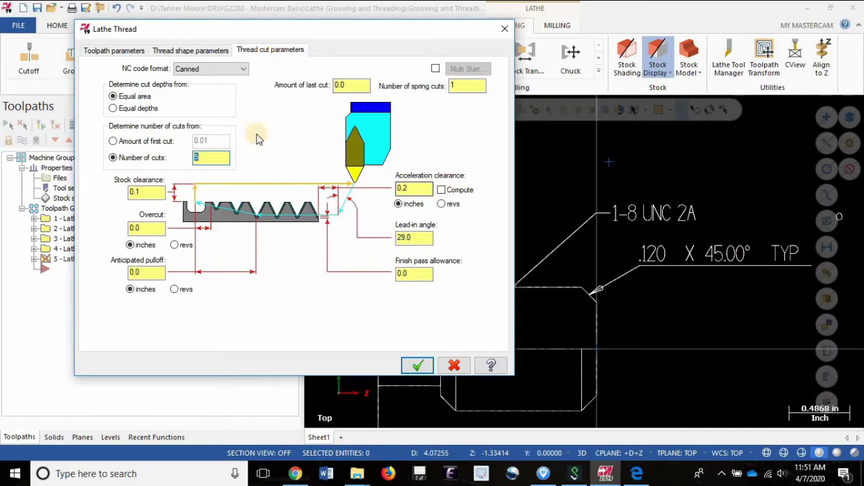
- Set the NC code format to Longhand and the number of cuts to 35
left_click(227, 70)
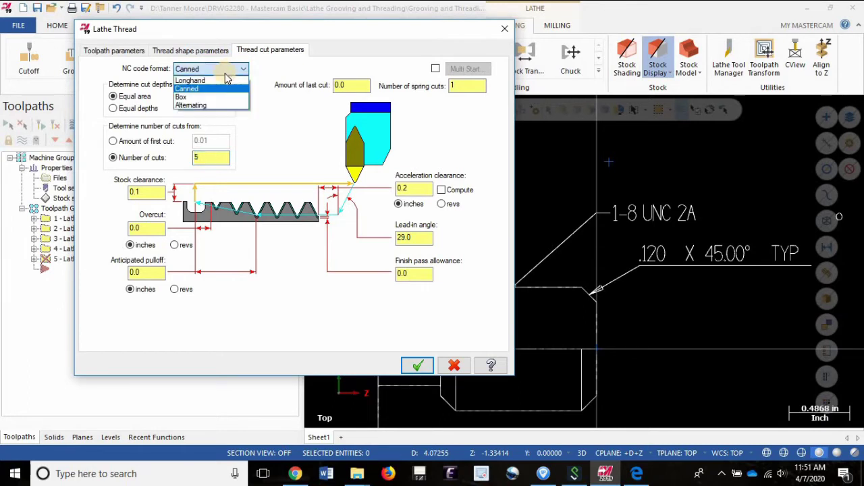
left_click(220, 81)
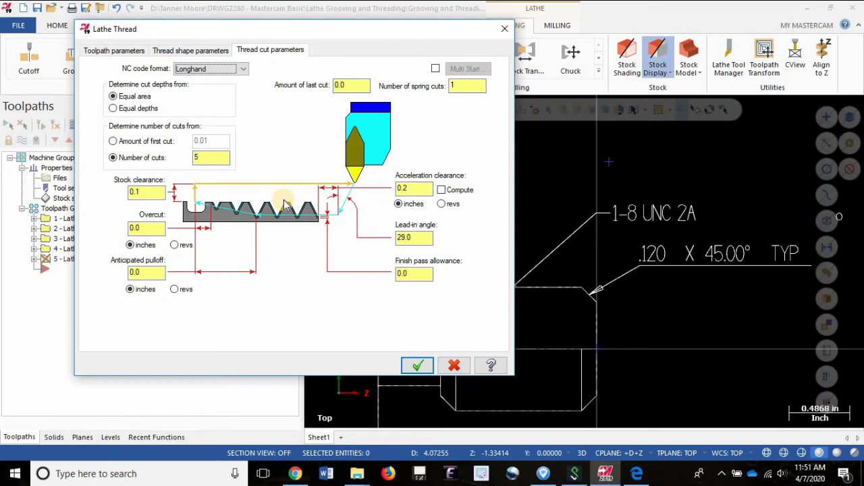
double_click(204, 157)
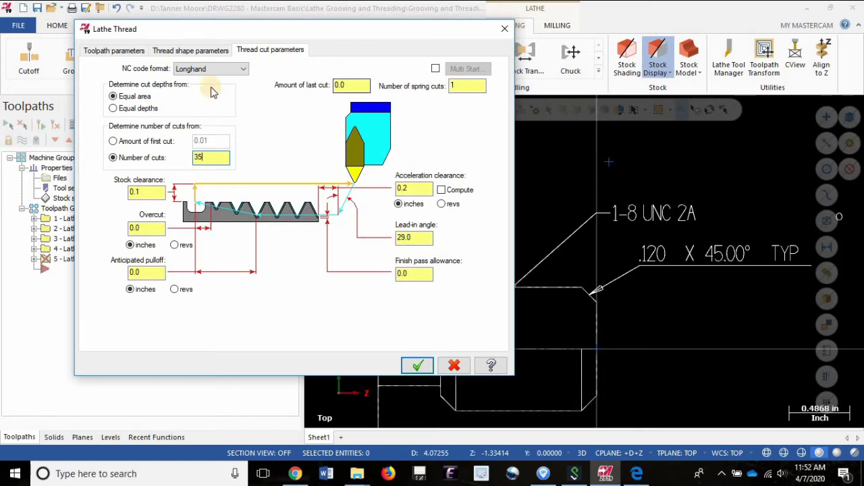
left_click(199, 157)
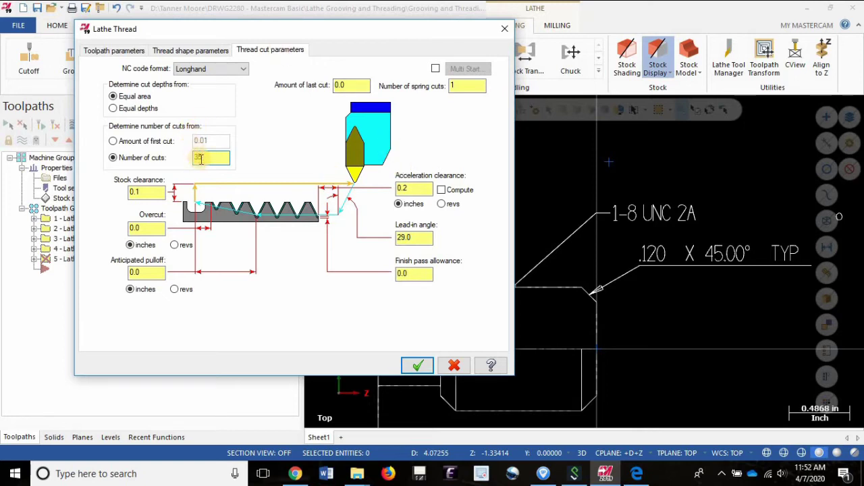
- Set spring cuts to 5 and recheck the Longhand format and cut counts
double_click(477, 86)
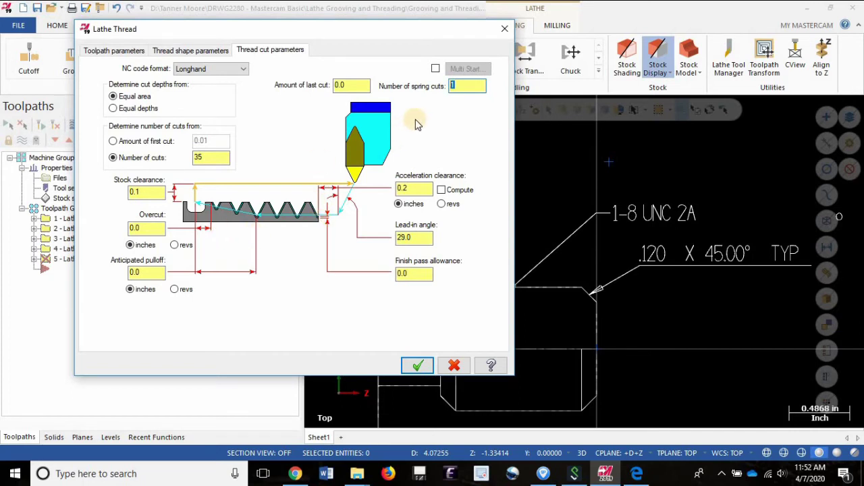
left_click(453, 85)
type("5")
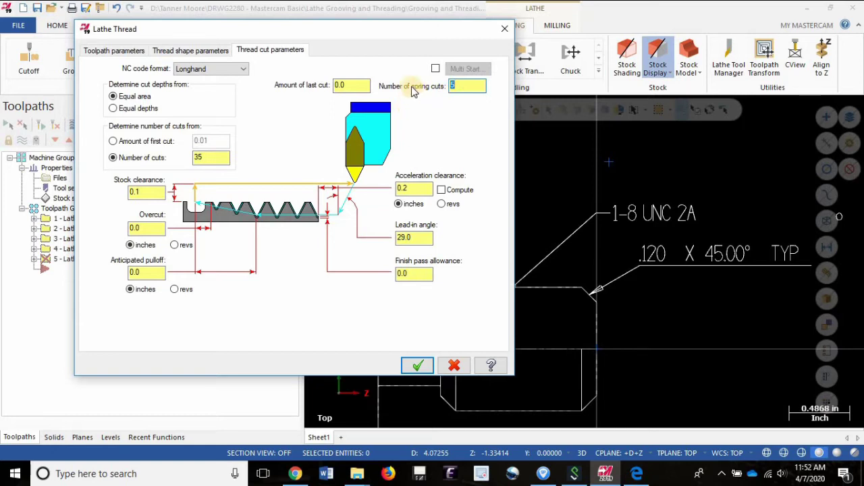
left_click(183, 68)
left_click(223, 98)
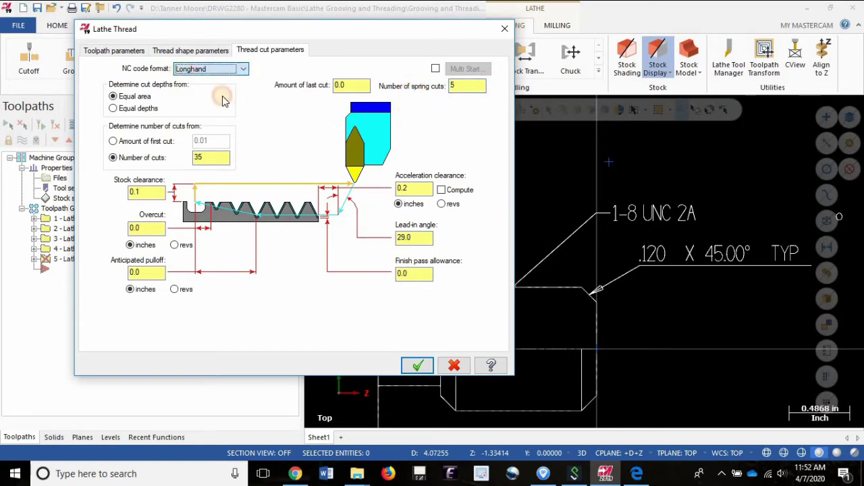
double_click(205, 157)
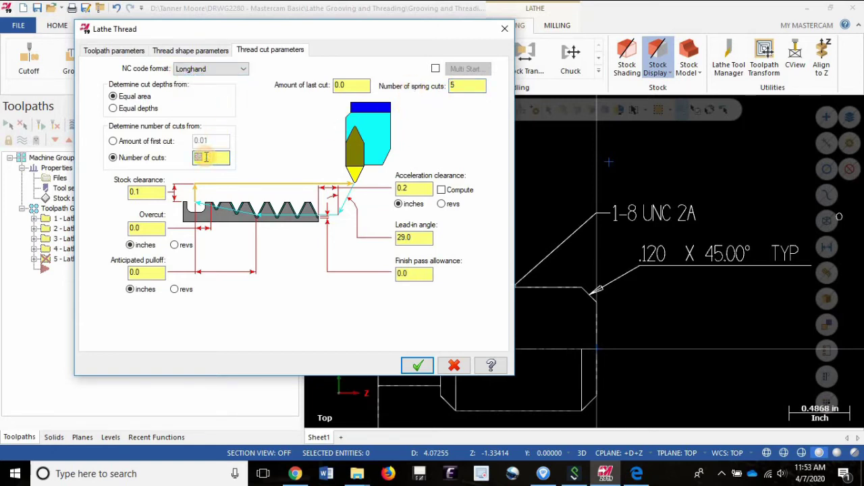
double_click(464, 85)
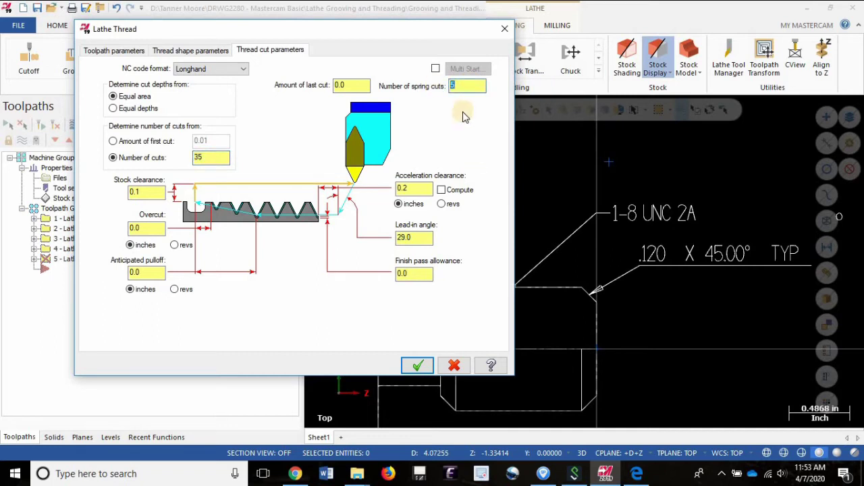
- Accept the thread parameters so the toolpath is generated as operation 5
left_click(420, 365)
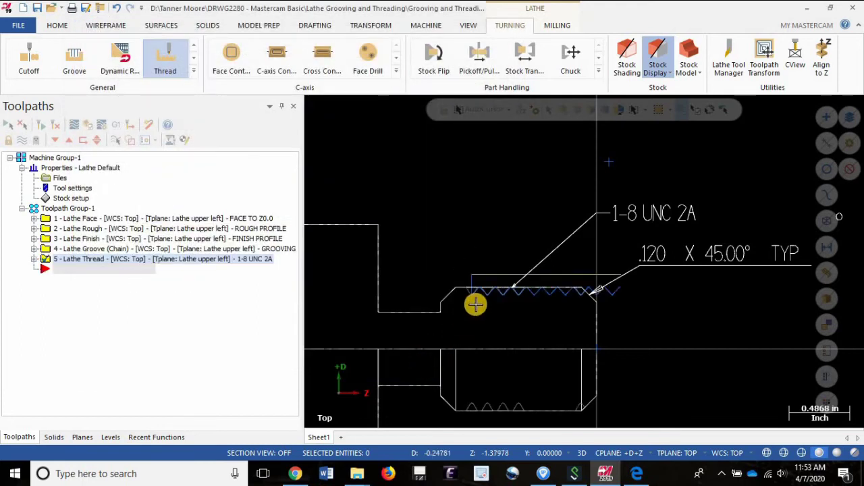
scroll(494, 245, "down", 2)
scroll(509, 363, "up", 2)
scroll(609, 259, "up", 1)
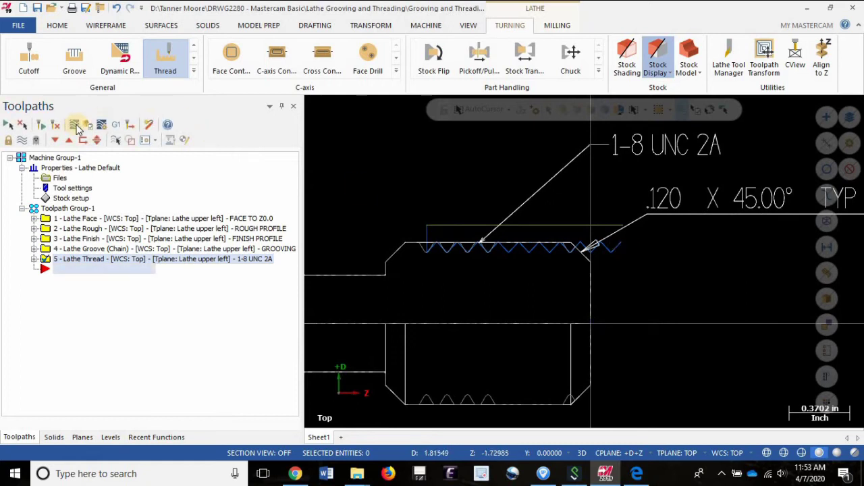
- Backplot the thread toolpath, compare it with the PDF drawing, and close the backplot
key("alt+t")
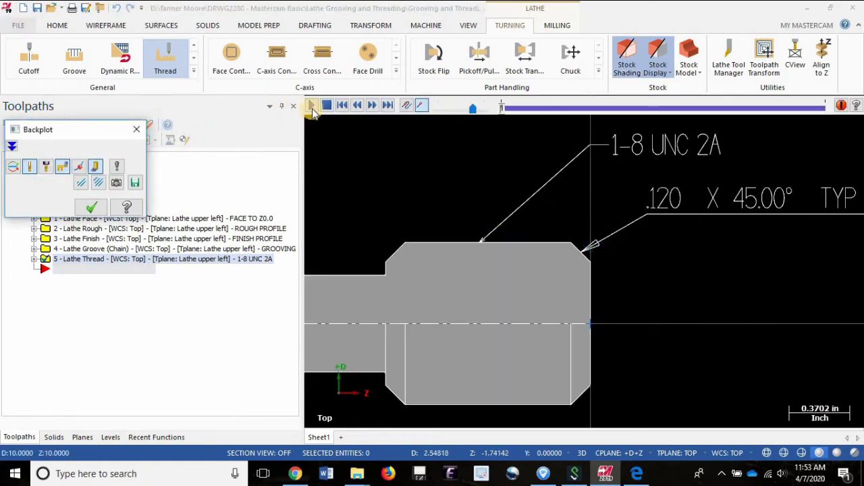
left_click(312, 106)
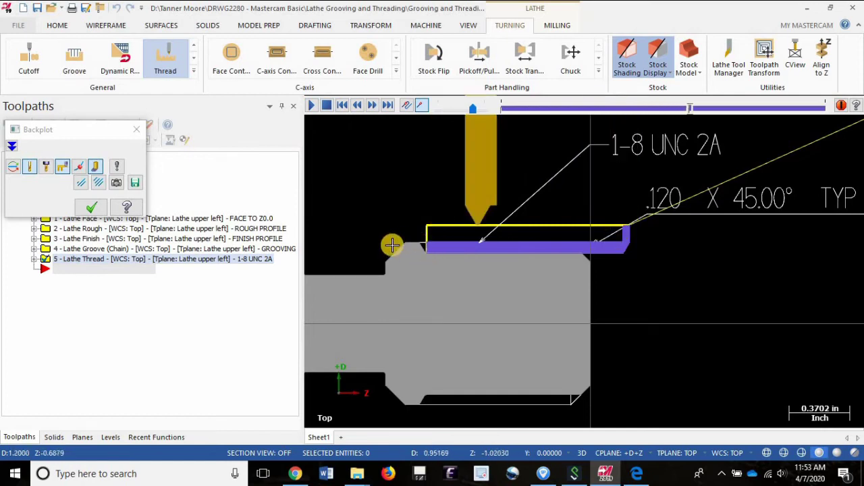
left_click(636, 473)
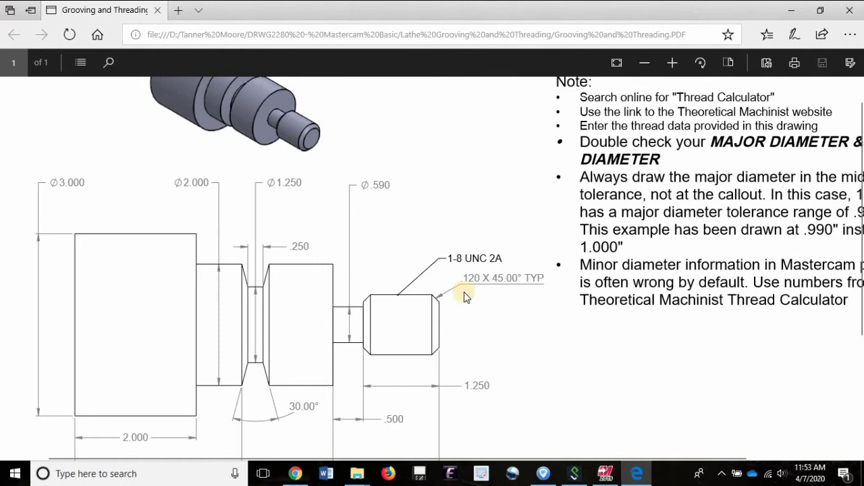
left_click(605, 473)
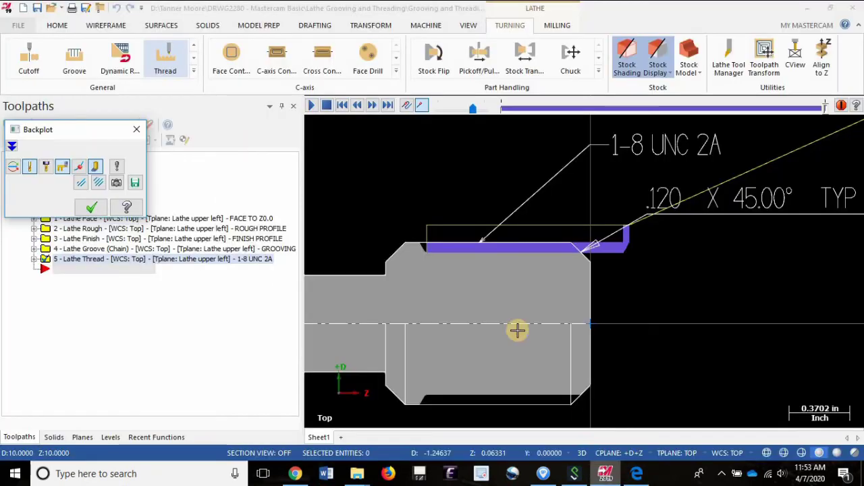
left_click(133, 128)
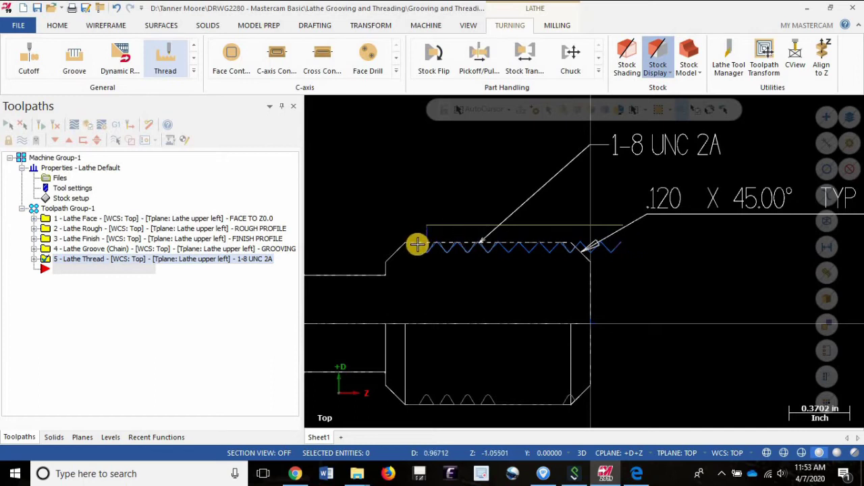
- Measure from the part face to the groove with Analyze Distance, reading 1.5 in along Z
scroll(723, 318, "down", 2)
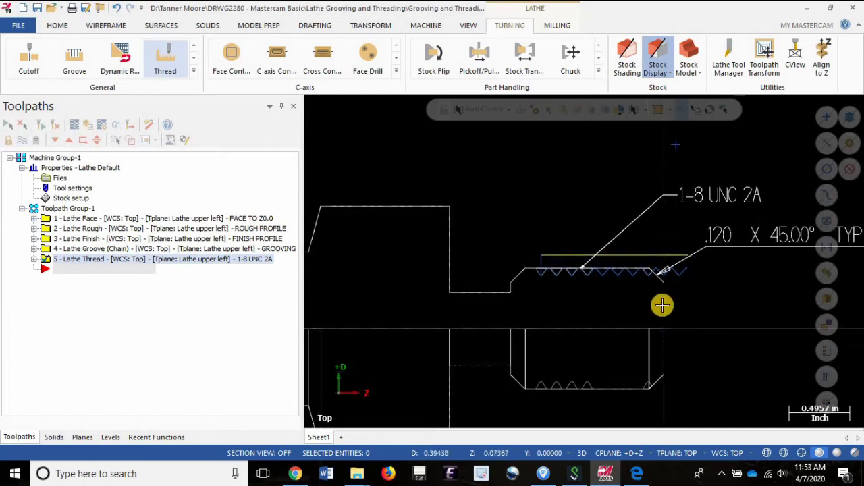
scroll(662, 305, "up", 2)
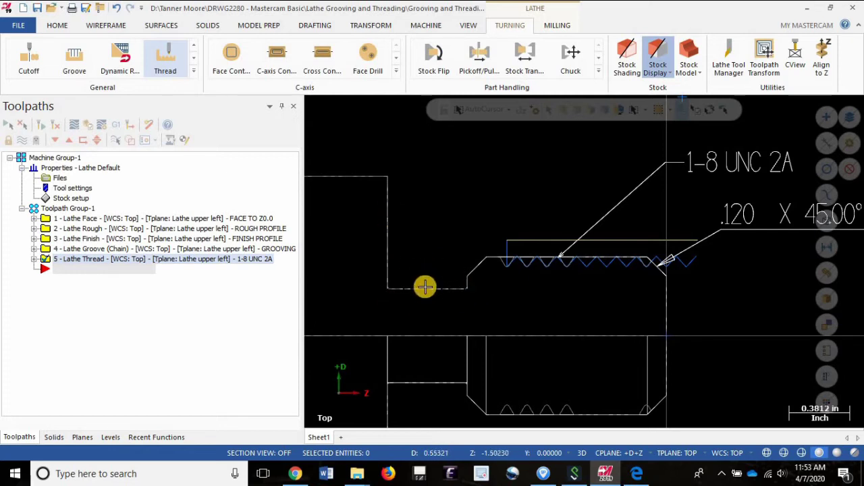
left_click(52, 26)
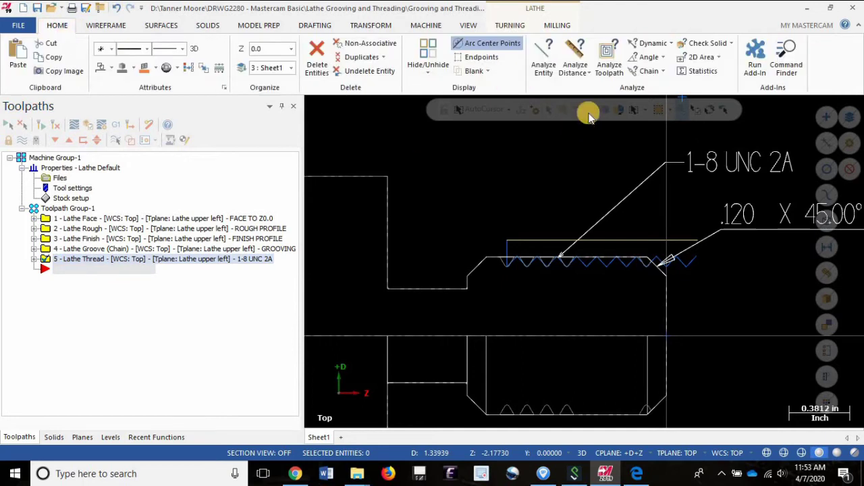
left_click(577, 58)
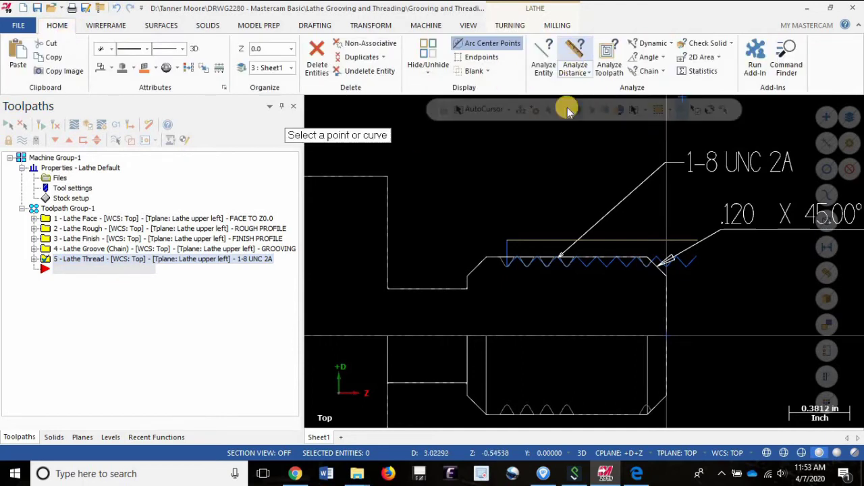
left_click(665, 316)
left_click(468, 297)
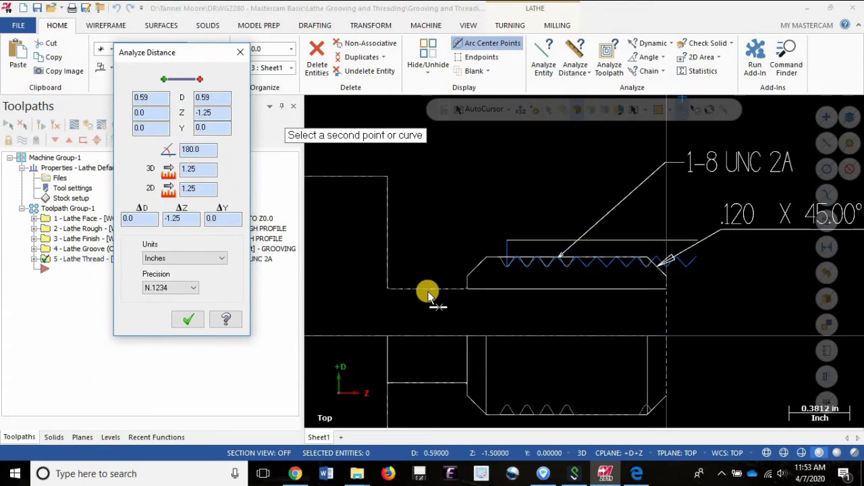
left_click(429, 287)
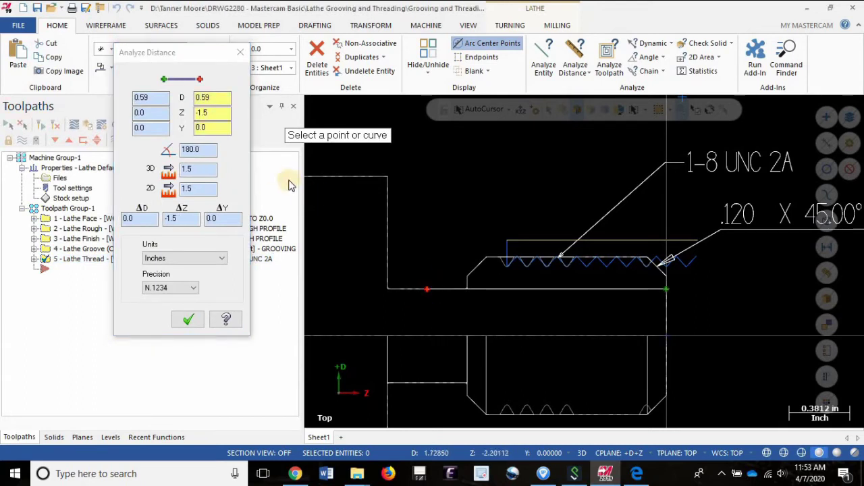
left_click(240, 52)
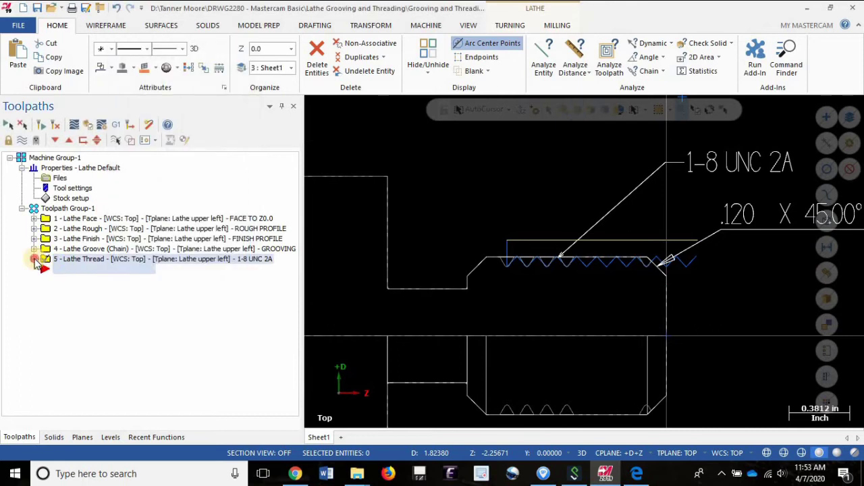
- Edit the Lathe Thread's thread shape End Position from -1.0 to -1.5 and accept
left_click(34, 260)
left_click(80, 269)
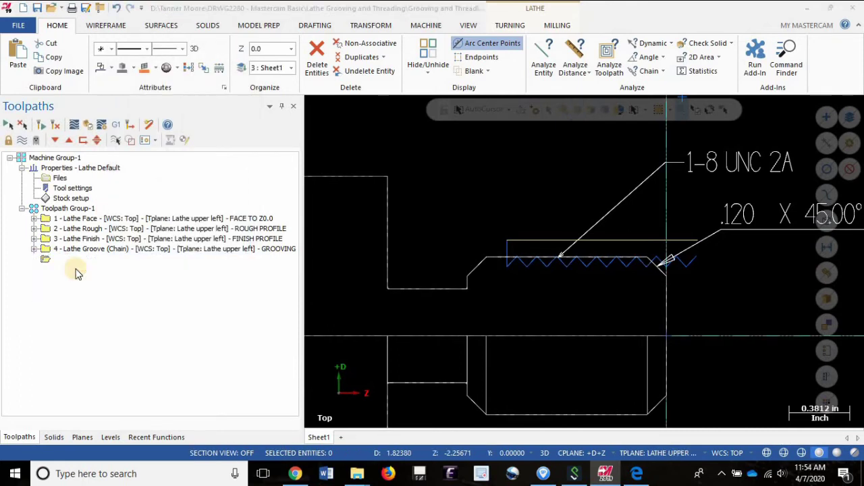
left_click(195, 52)
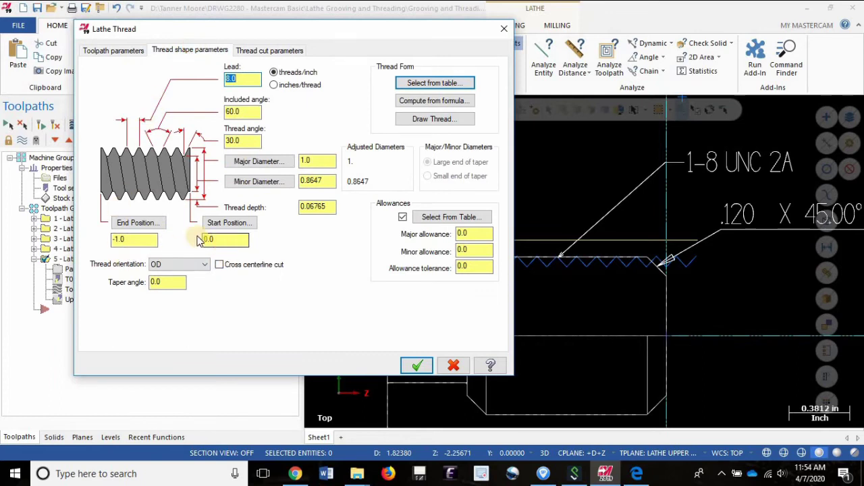
left_click(131, 241)
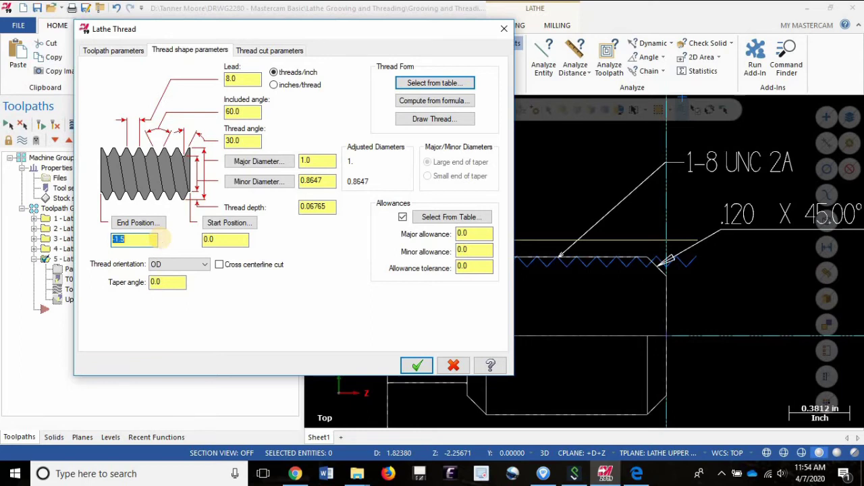
left_click(417, 365)
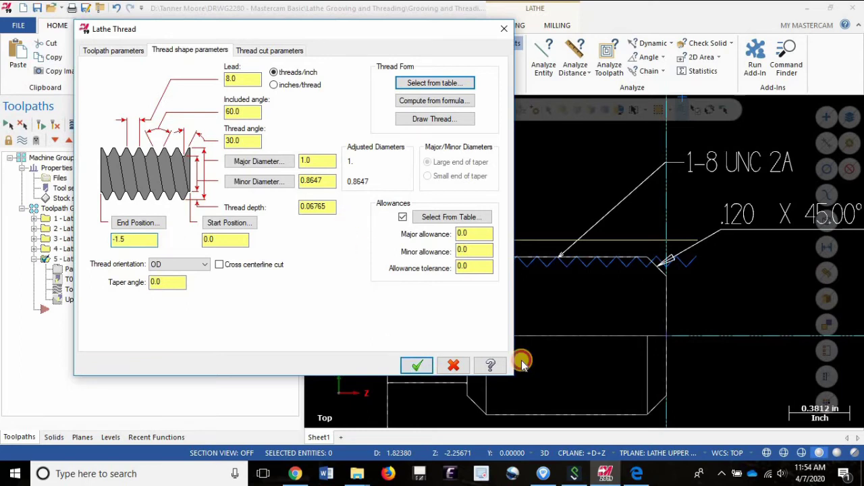
scroll(619, 248, "down", 2)
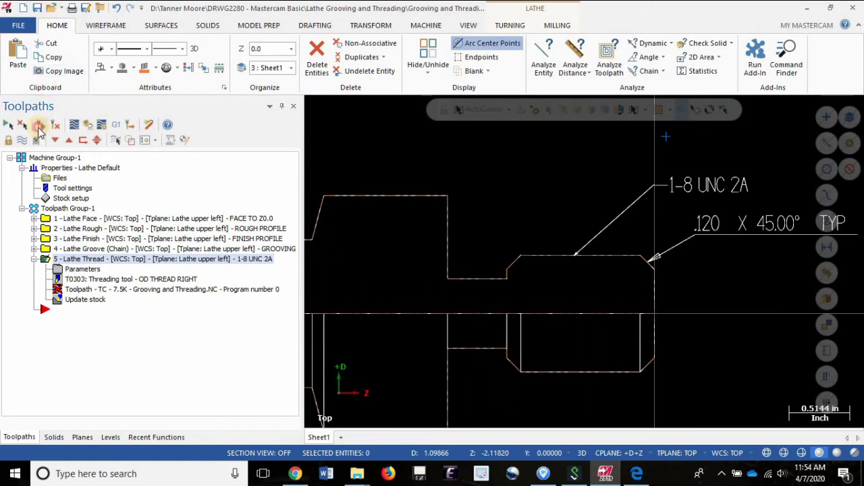
- Measure across the thread's outer edges with Analyze Distance, confirming the 0.99 major diameter
scroll(688, 270, "up", 1)
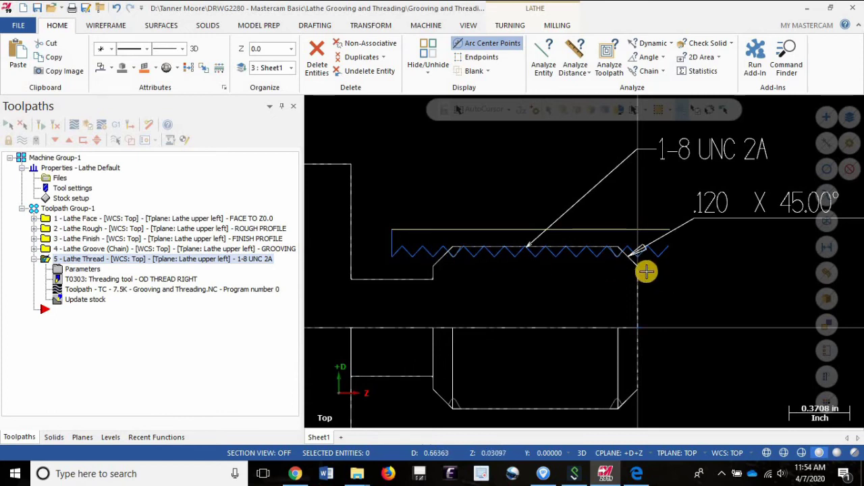
scroll(650, 260, "up", 4)
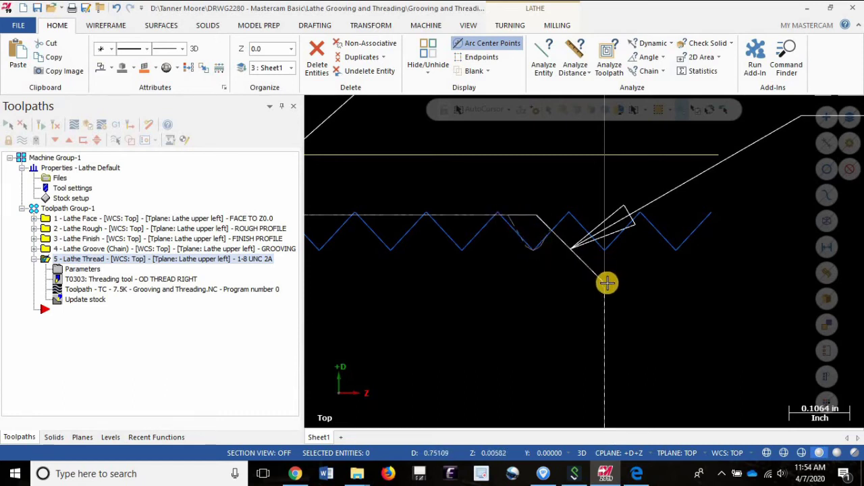
scroll(700, 309, "down", 3)
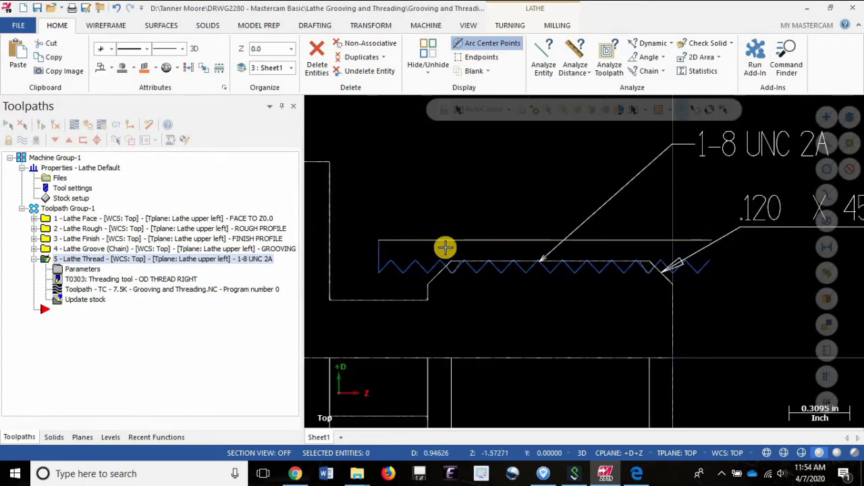
scroll(511, 300, "up", 1)
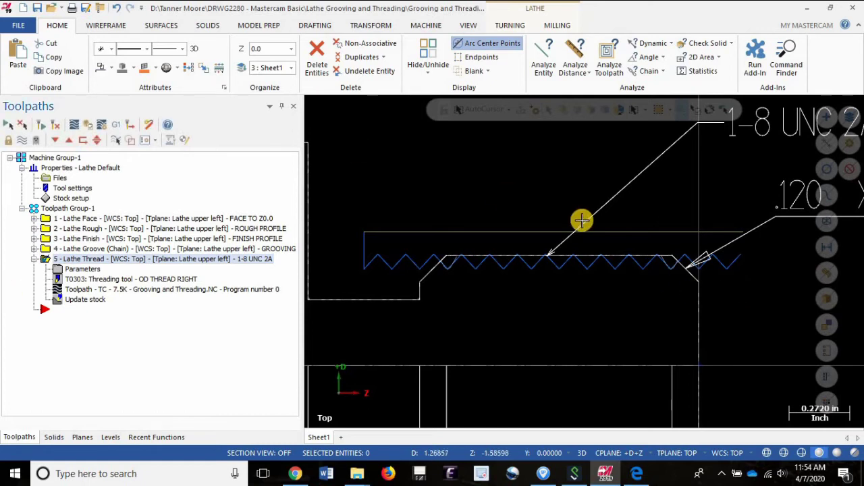
scroll(540, 224, "down", 3)
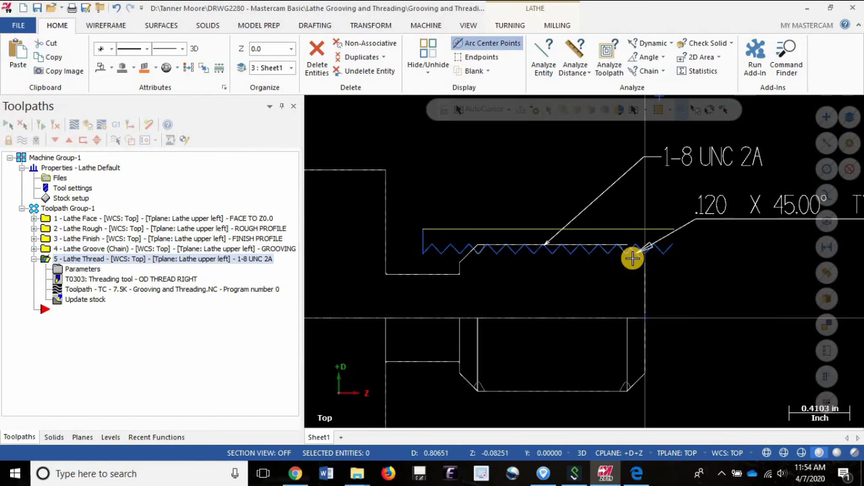
scroll(631, 254, "up", 10)
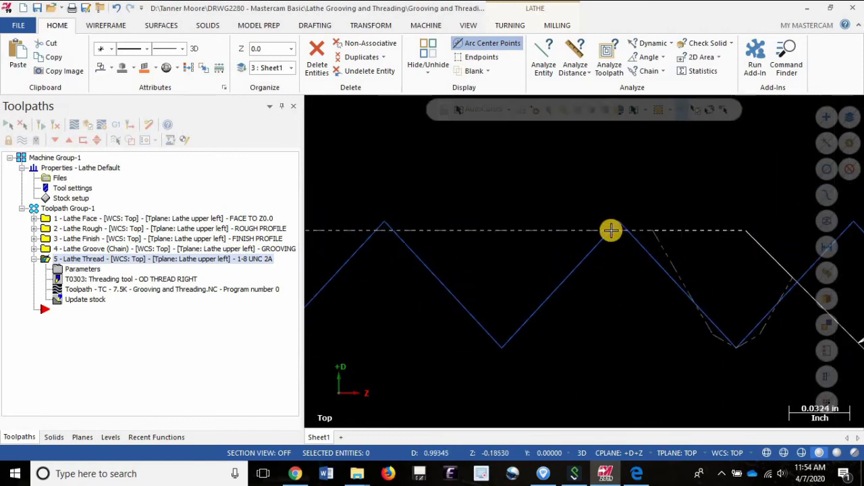
scroll(448, 180, "down", 7)
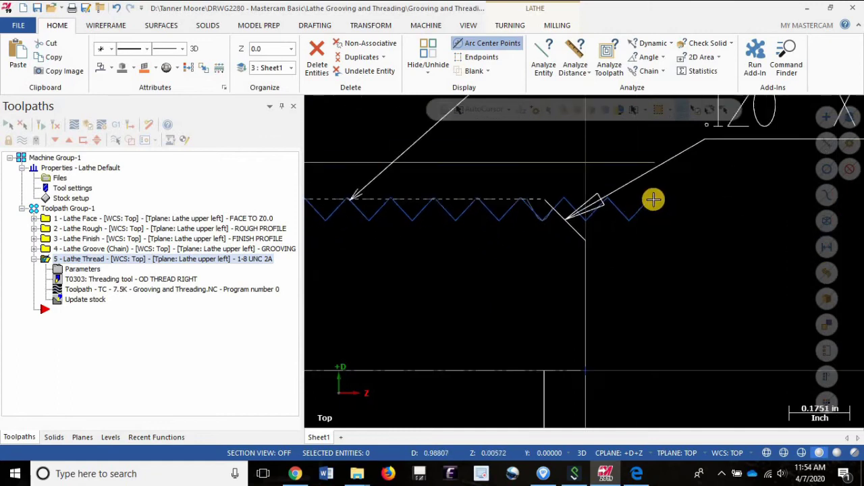
scroll(652, 199, "down", 4)
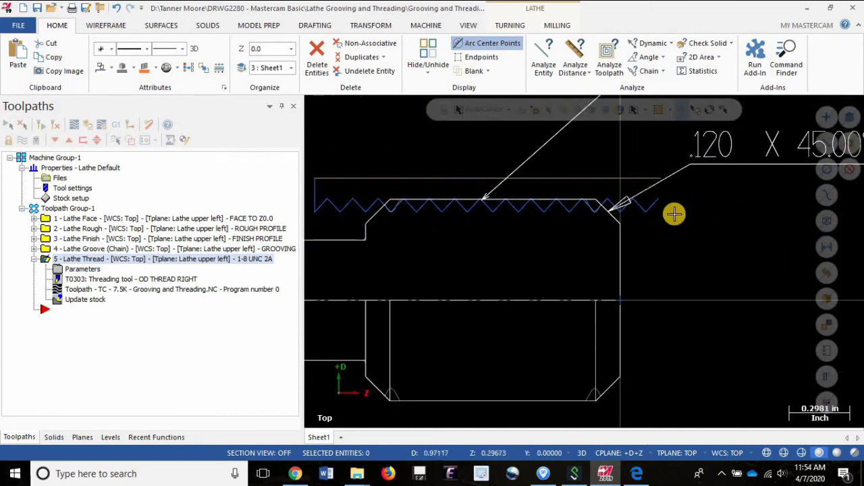
left_click(575, 61)
left_click(575, 200)
left_click(572, 342)
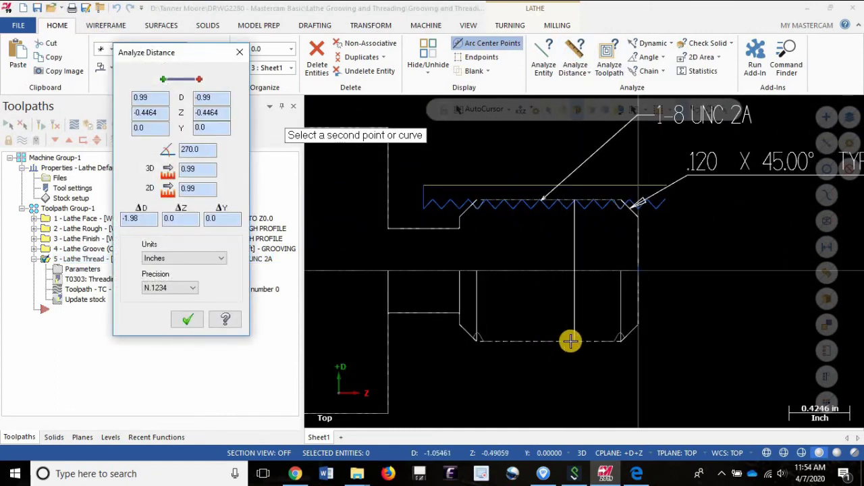
double_click(204, 173)
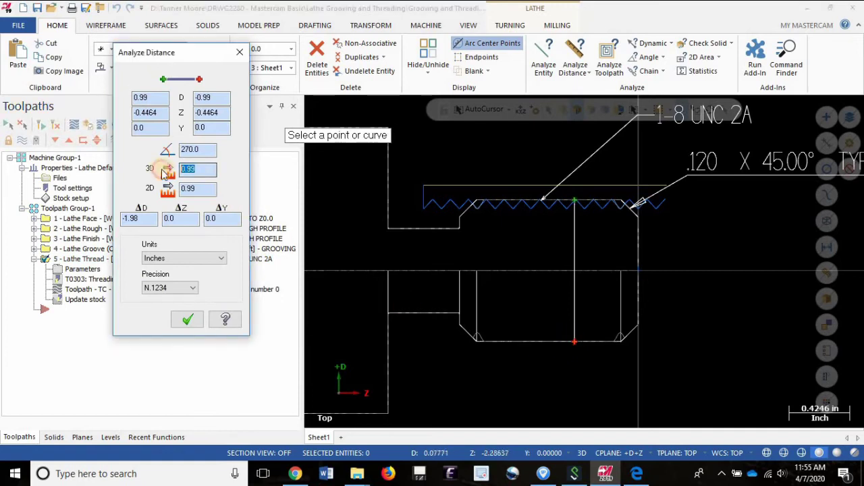
left_click(241, 58)
- Scroll the Edge drawing PDF to read its major and minor diameter note, then bring Chrome forward
left_click(637, 472)
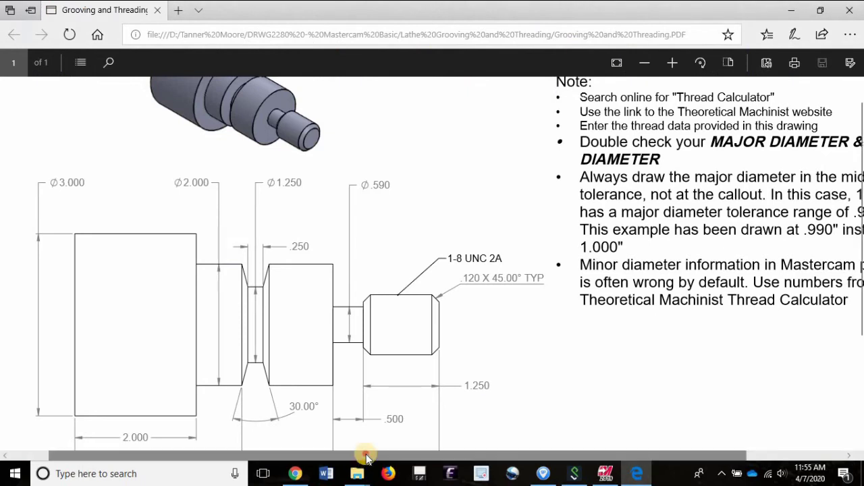
left_click_drag(365, 458, 569, 440)
scroll(574, 338, "up", 2)
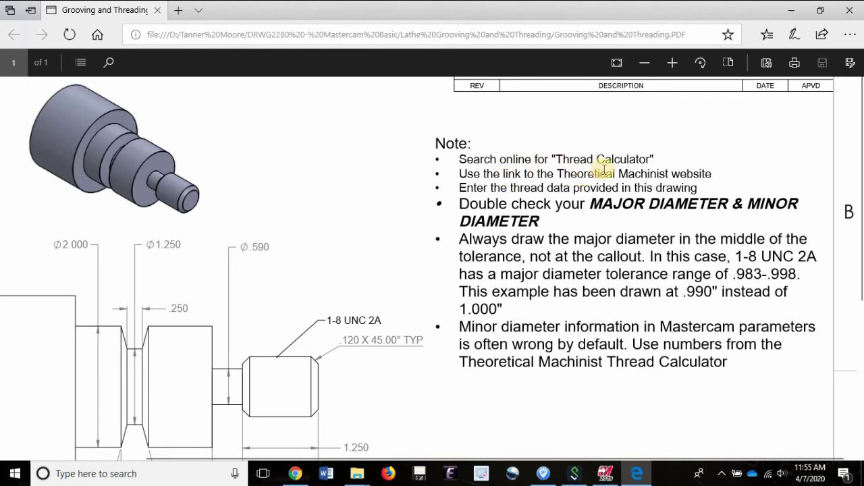
left_click(295, 478)
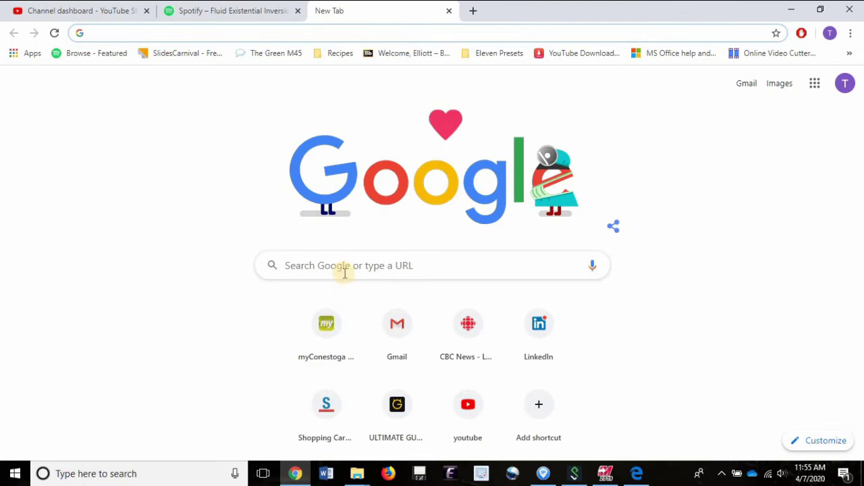
- Search Google for 'Thread calculator' and open the Theoretical Machinist UN thread calculator
left_click(345, 272)
type("Thread cal")
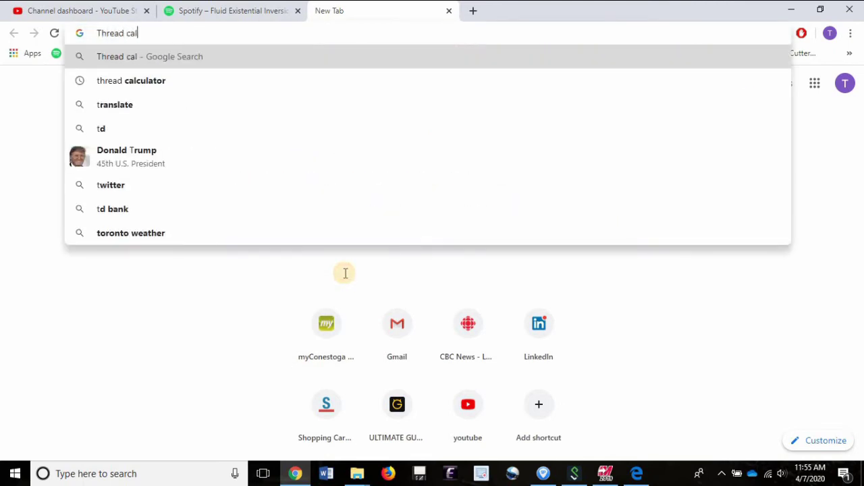
type("culator")
key("Return")
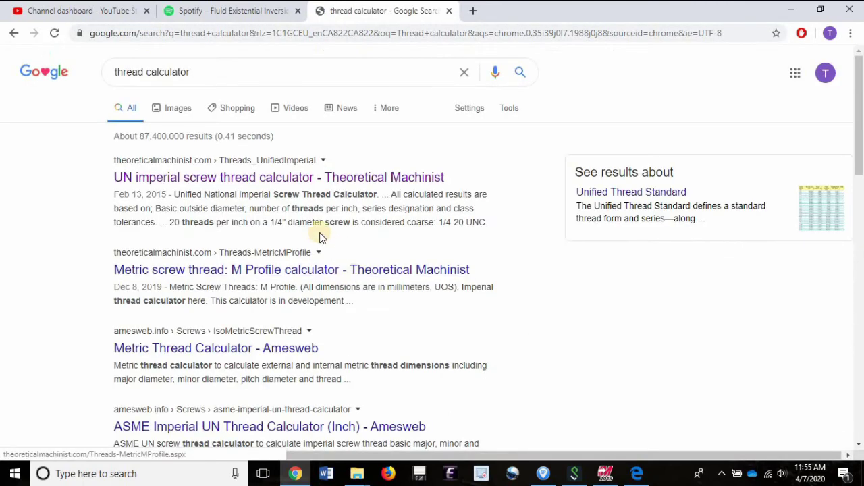
left_click(274, 178)
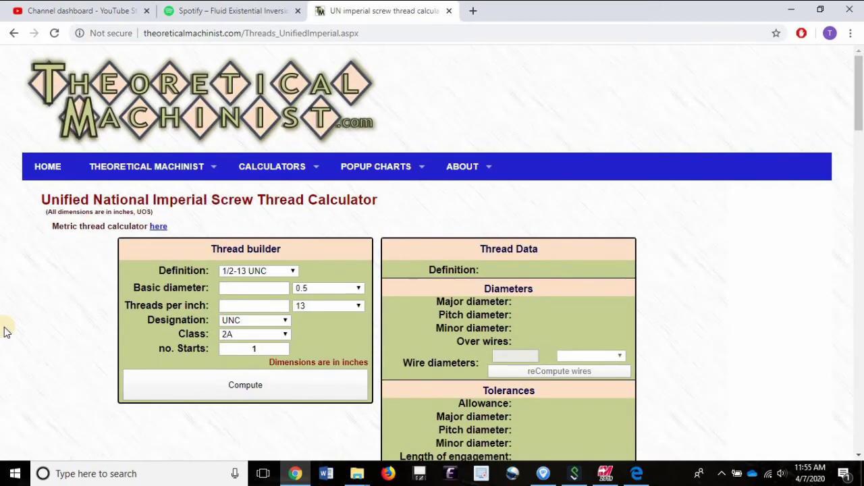
- Compute 1-8 UNC thread data (major 0.9980/0.9830, minor 0.8491/0.8206), then return to Mastercam
scroll(5, 330, "down", 1)
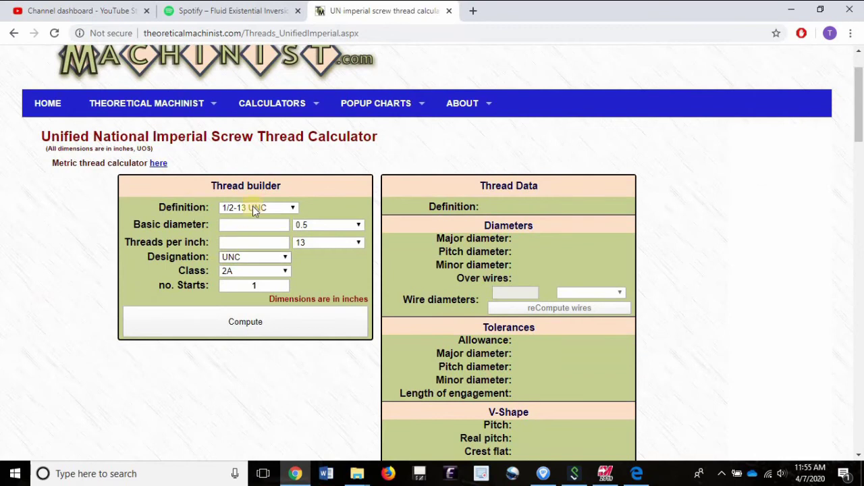
left_click(274, 207)
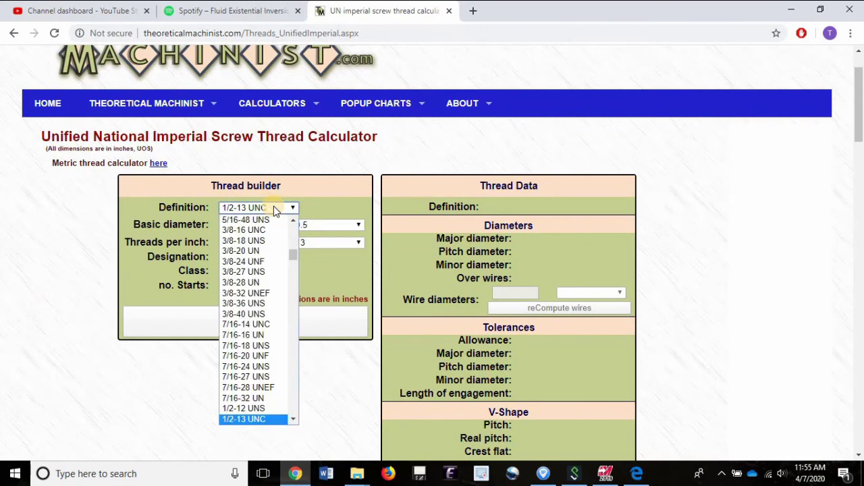
left_click_drag(294, 255, 291, 291)
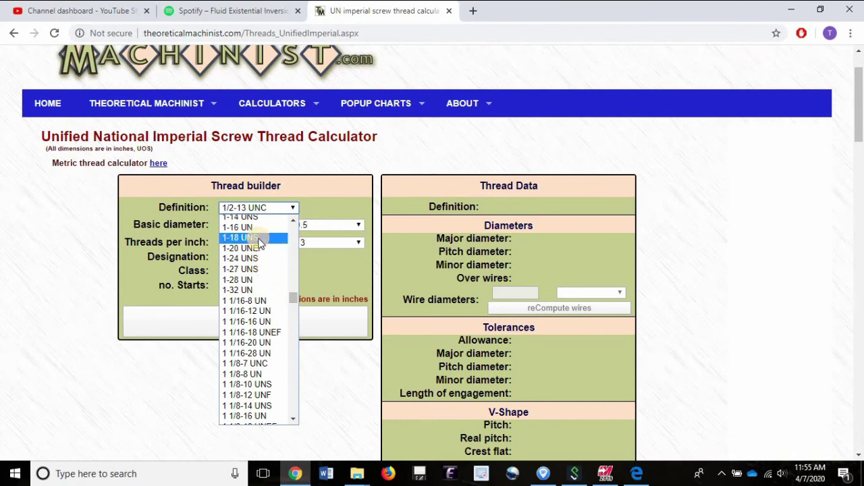
scroll(259, 243, "up", 4)
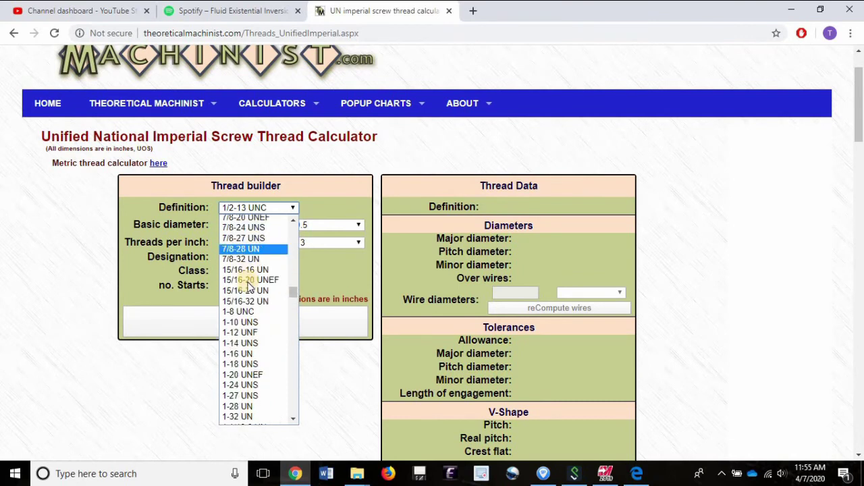
left_click(248, 312)
left_click(246, 321)
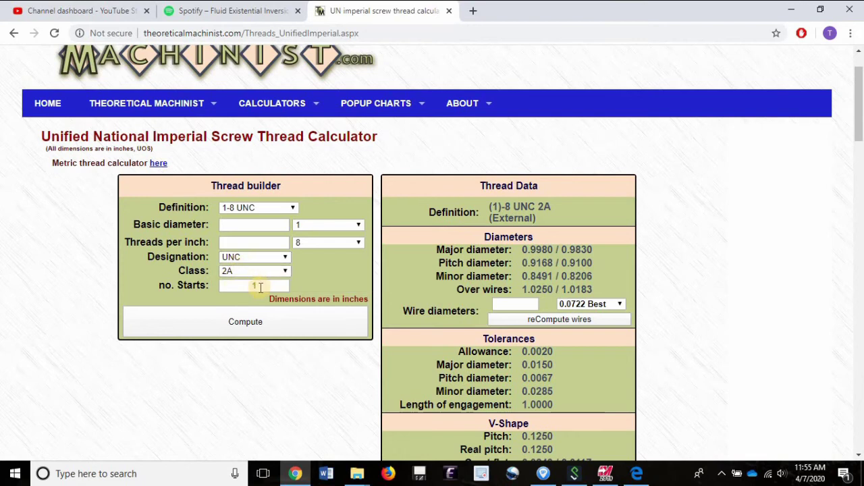
left_click(244, 324)
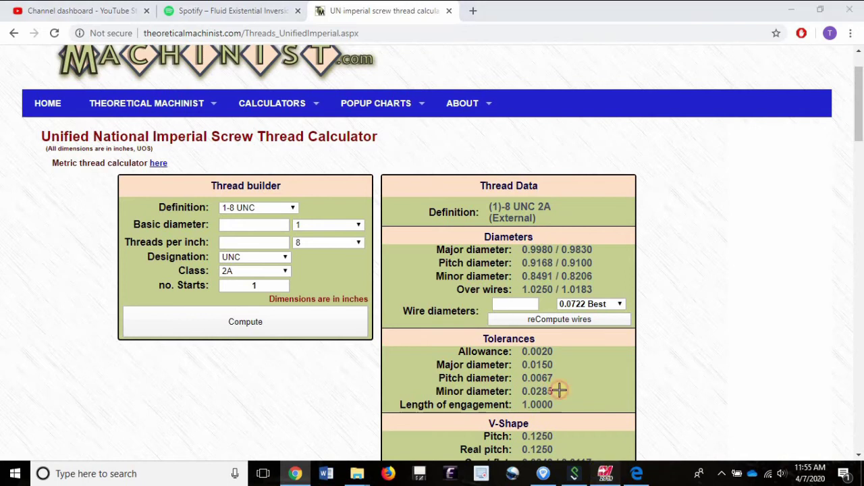
left_click(606, 473)
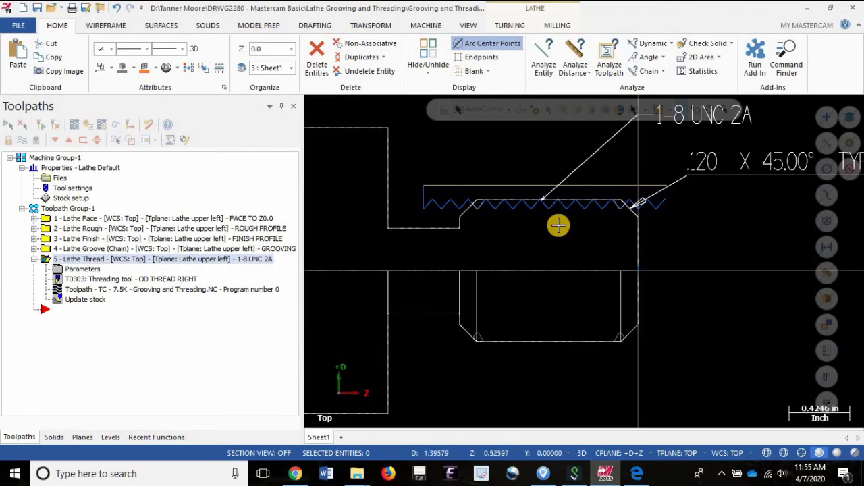
- Zoom around the 1-8 UNC callout, then bring up the Grooving and Threading PDF drawing
scroll(641, 196, "up", 2)
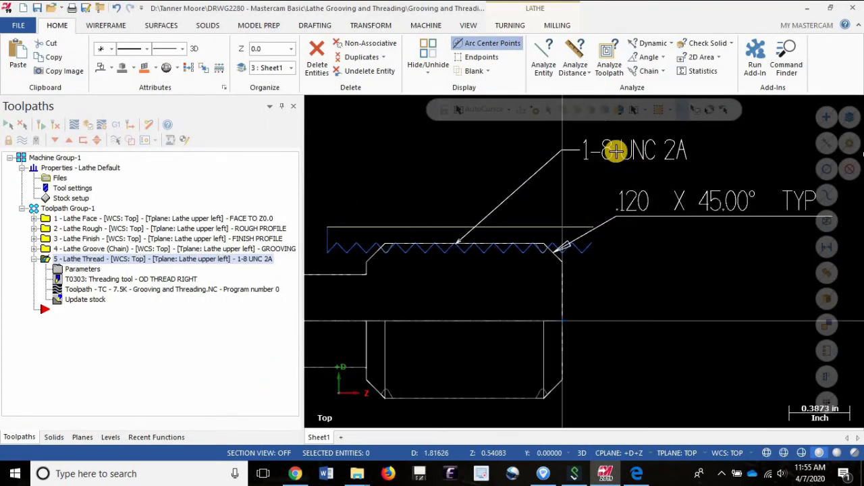
scroll(716, 293, "down", 4)
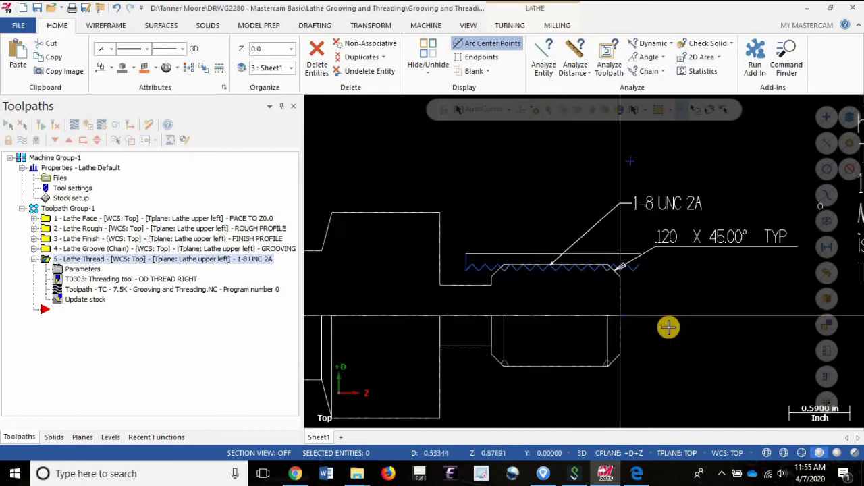
scroll(623, 361, "up", 1)
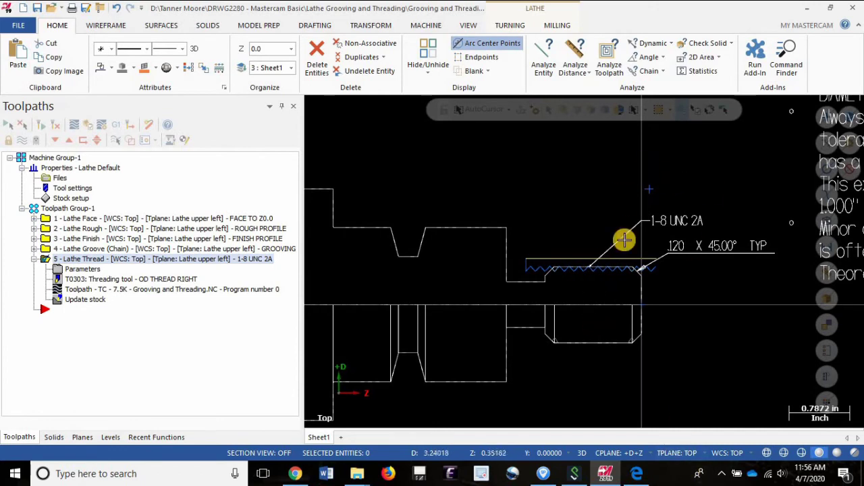
left_click(636, 473)
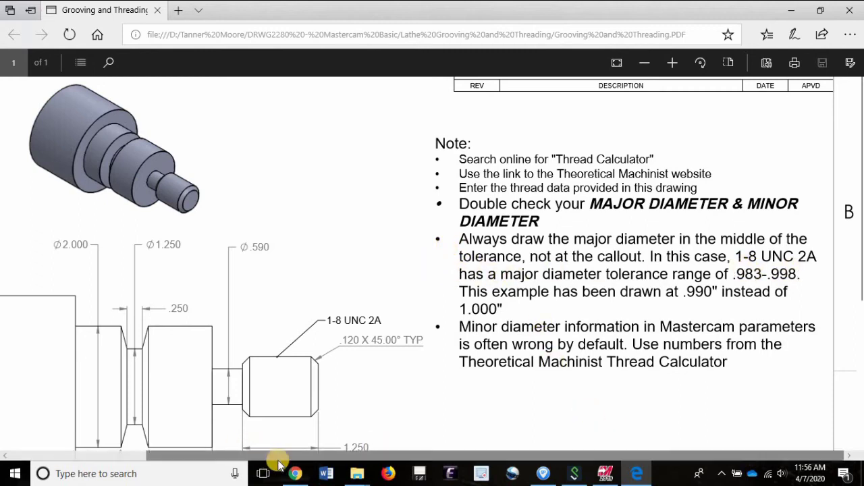
- Mark the calculator's 0.9980 major diameter and compare it with the PDF drawing note
left_click(295, 473)
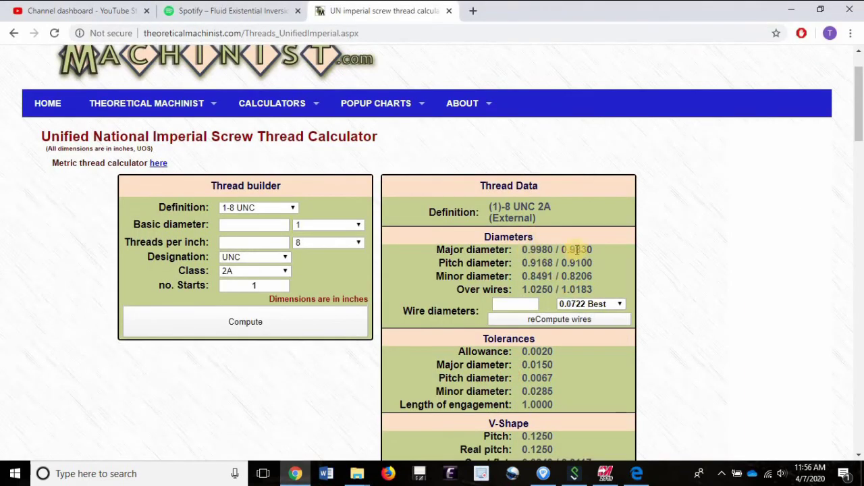
double_click(540, 249)
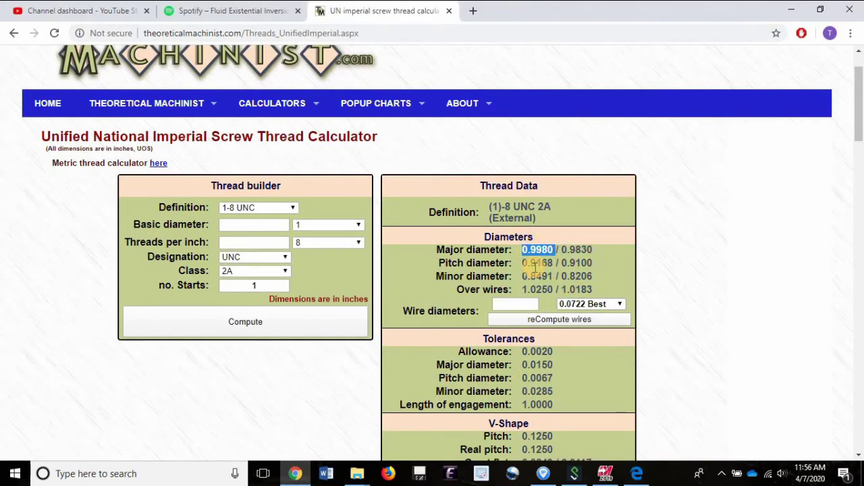
mouse_move(637, 476)
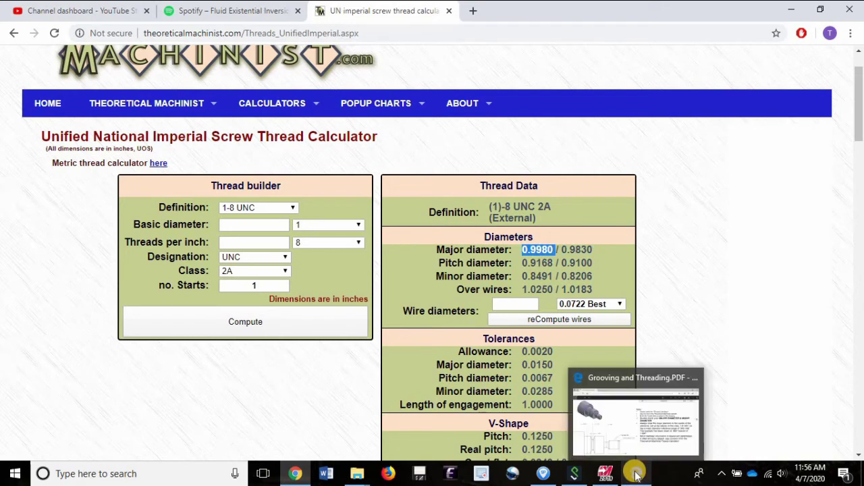
left_click(637, 415)
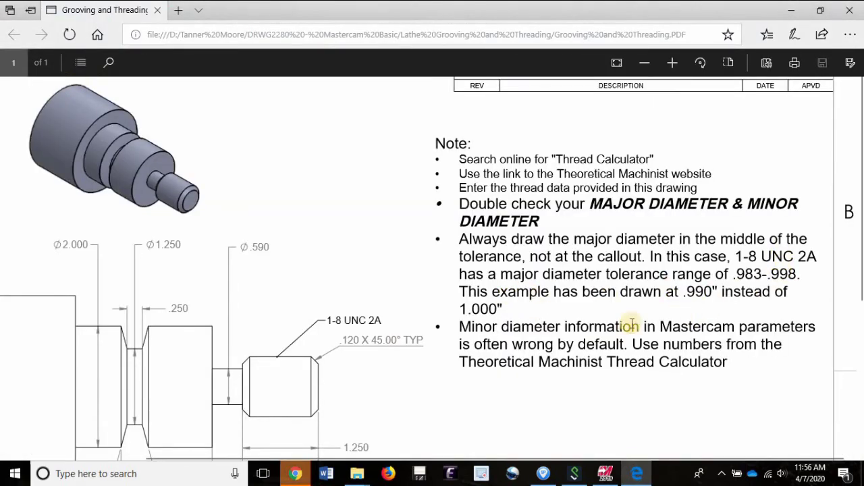
left_click(590, 460)
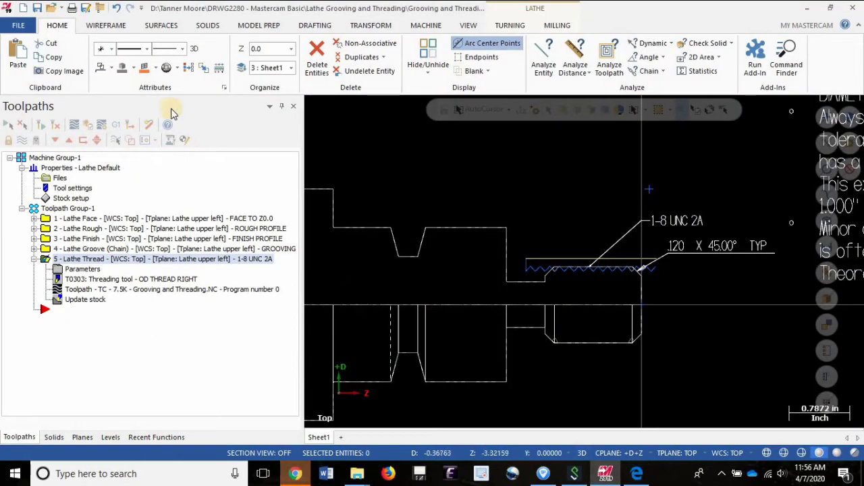
- Measure between the thread's upper and mirrored lower edges and check against the drawing note
left_click(574, 61)
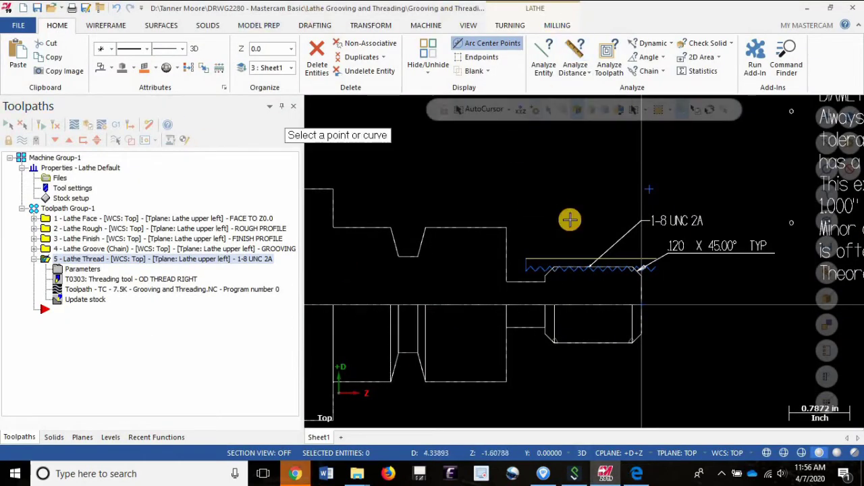
left_click(593, 265)
left_click(592, 342)
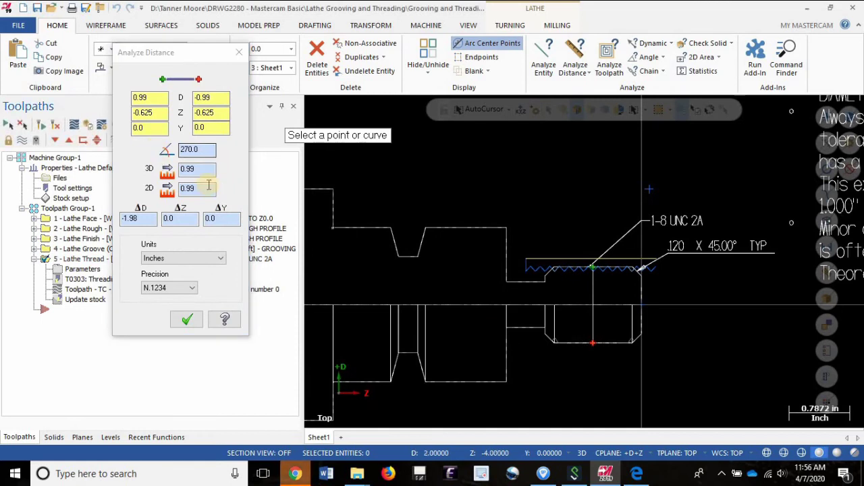
left_click(634, 470)
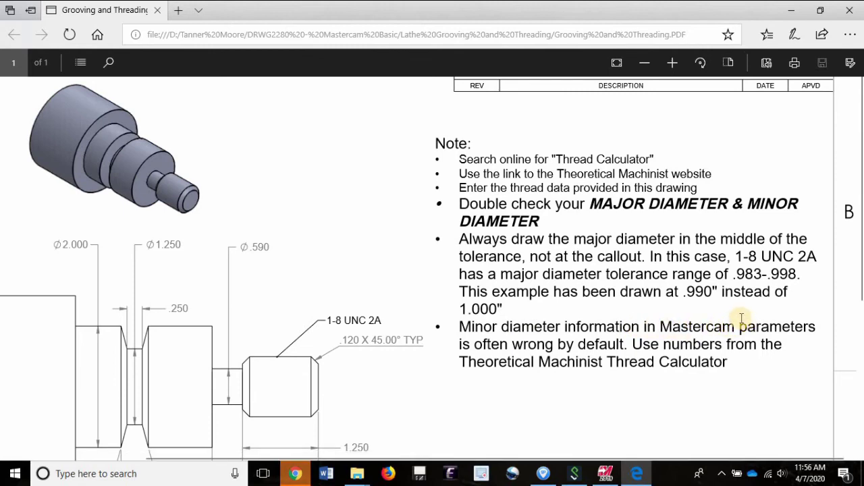
left_click(603, 474)
left_click(233, 48)
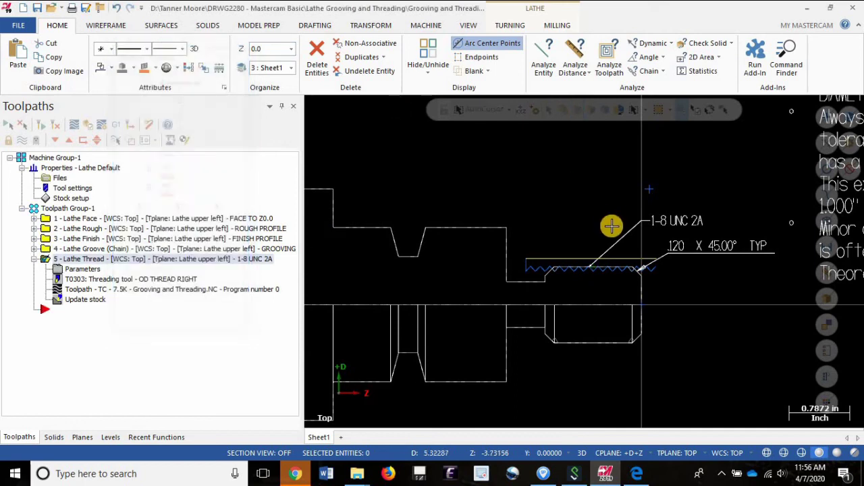
- Mark the calculator's 0.8491 / 0.8206 minor diameter values, then return to Mastercam
scroll(628, 341, "up", 5)
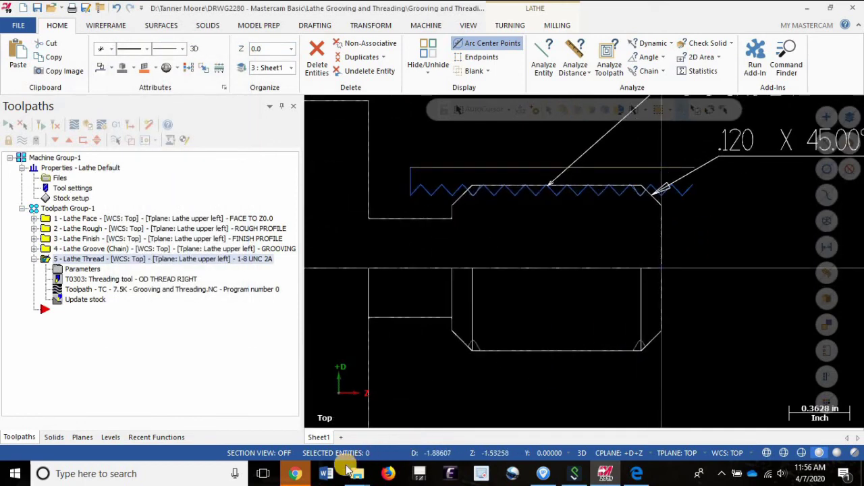
left_click(295, 473)
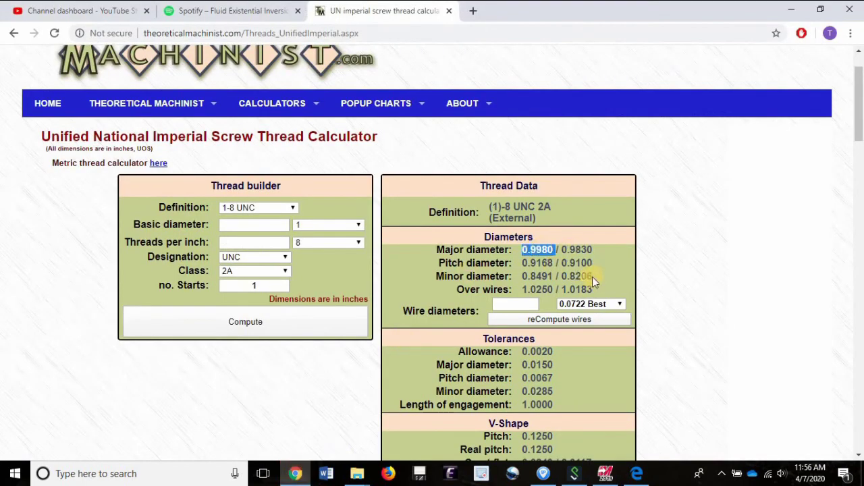
left_click_drag(593, 277, 531, 275)
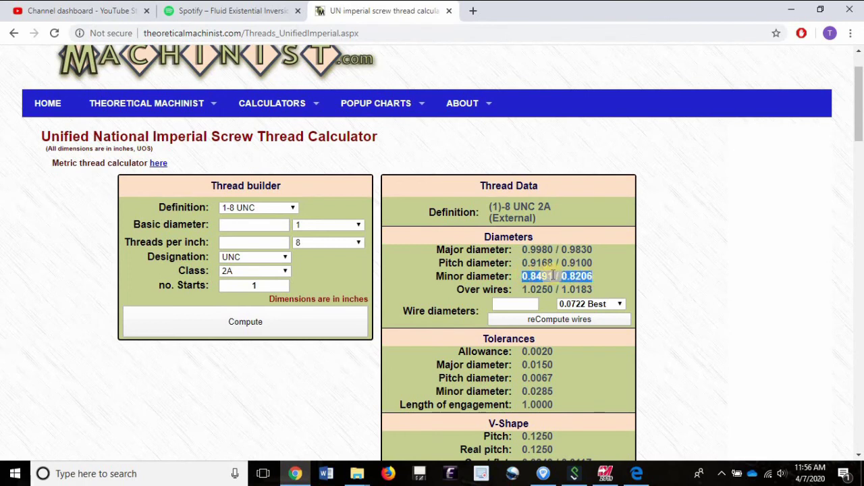
left_click(295, 472)
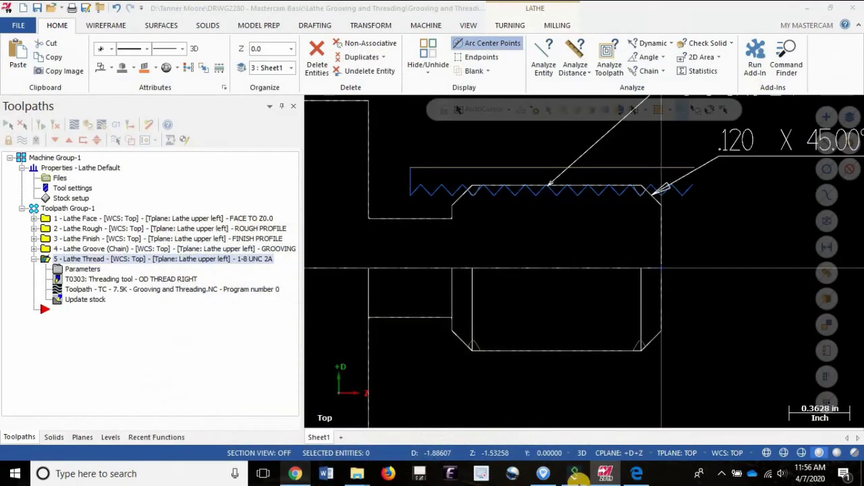
- Open the thread toolpath's parameters and cross-check diameters in the thread calculator
left_click(89, 269)
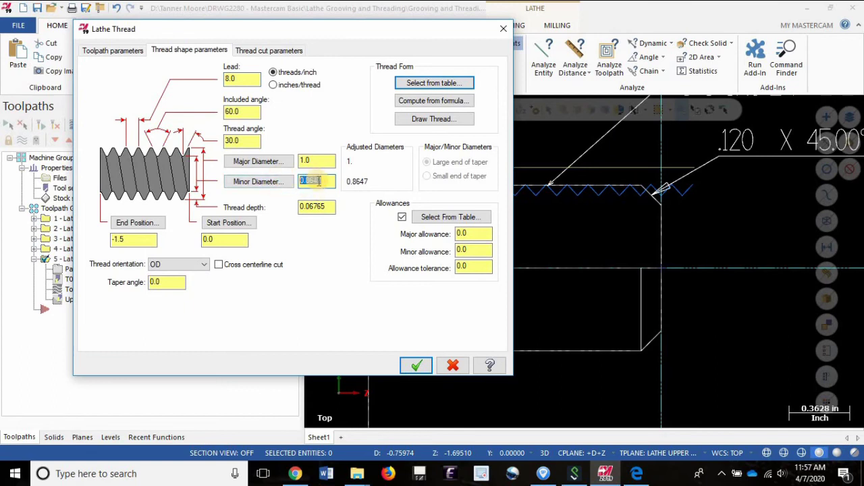
left_click(293, 474)
left_click(546, 275)
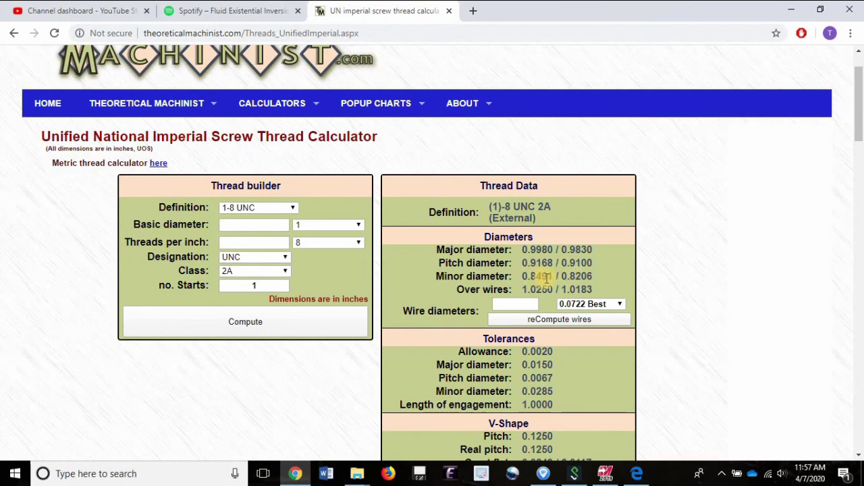
left_click(606, 474)
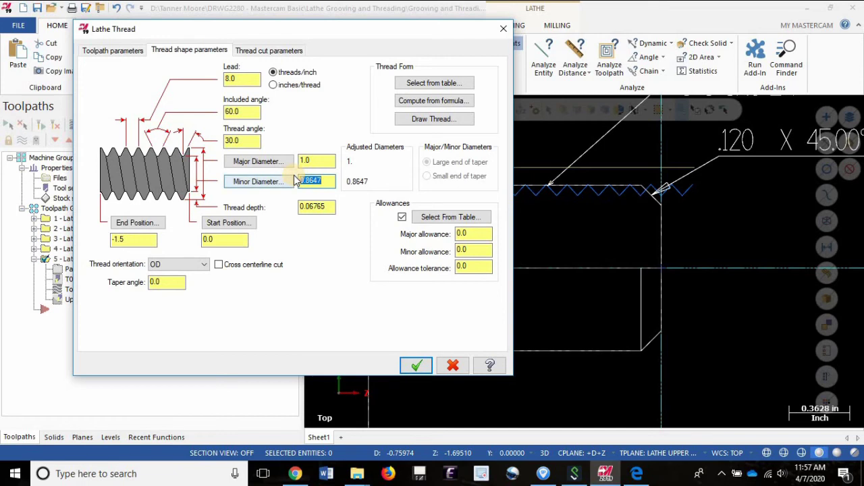
- Enter 0.8355 as the thread's minor diameter and select the major diameter value for replacement
type(".8355")
key("Return")
left_click(308, 207)
double_click(313, 181)
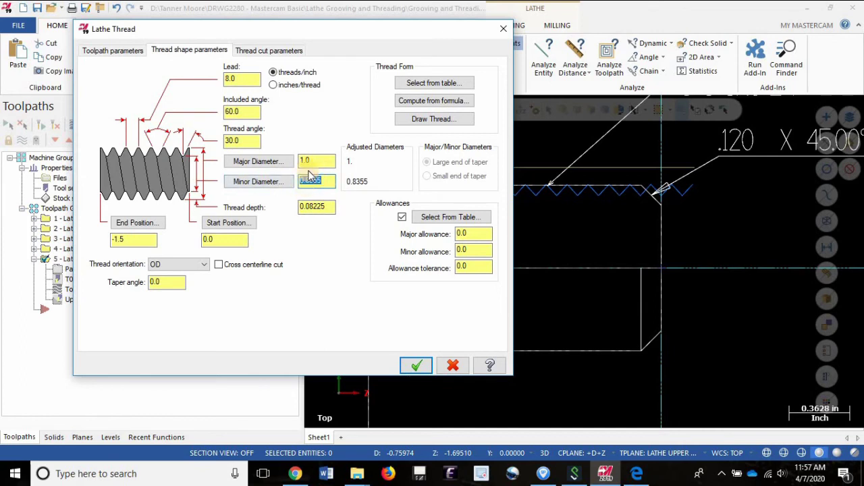
double_click(315, 162)
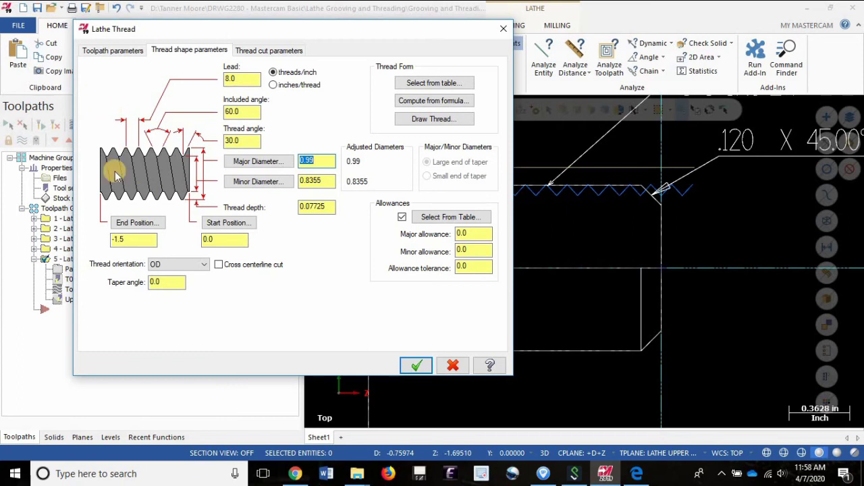
left_click(413, 364)
left_click(430, 294)
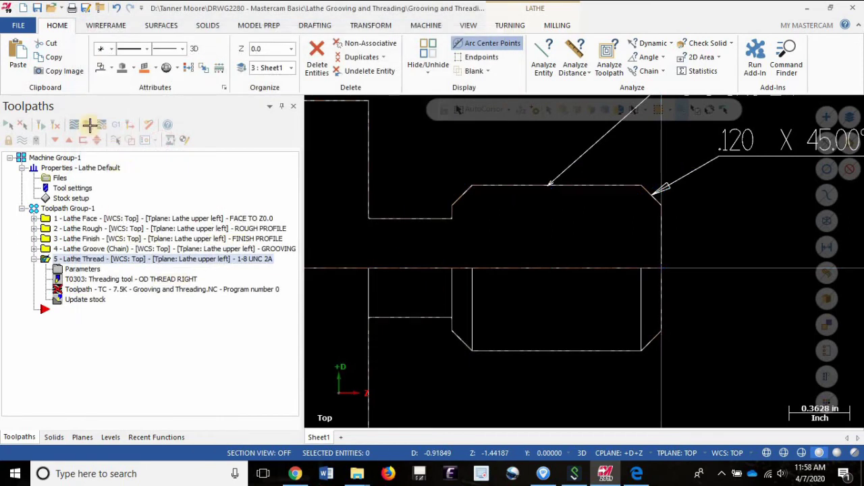
left_click(44, 127)
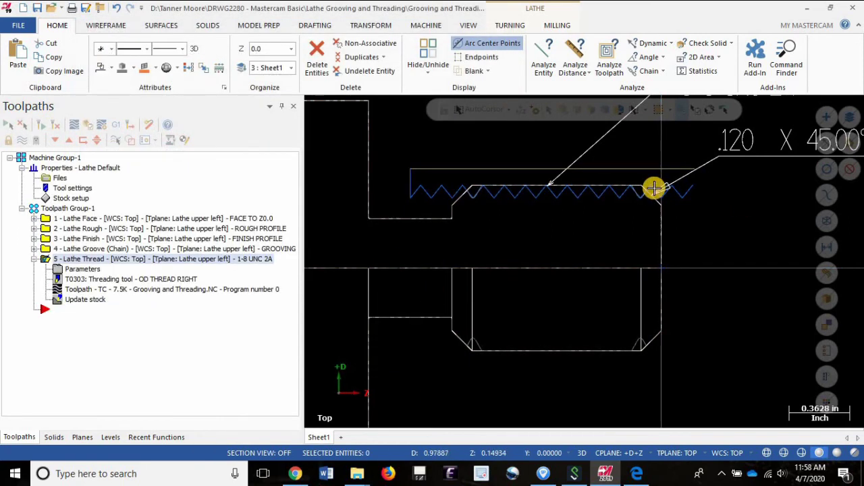
scroll(655, 187, "up", 6)
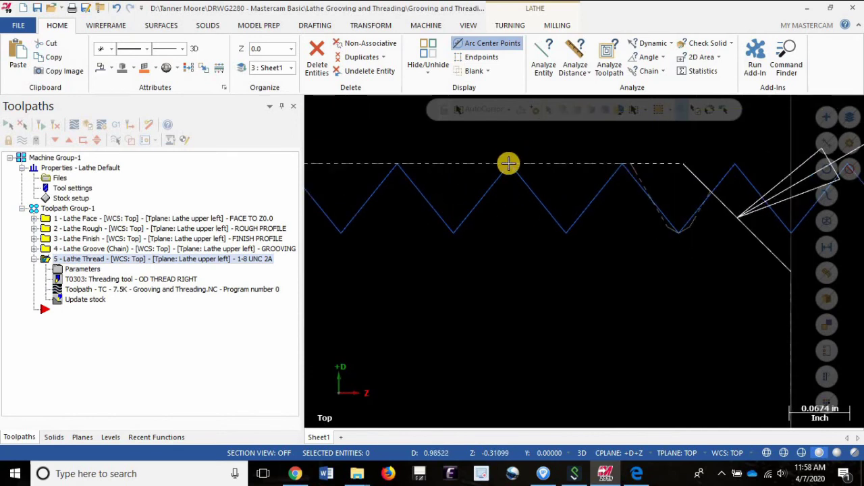
scroll(548, 164, "down", 3)
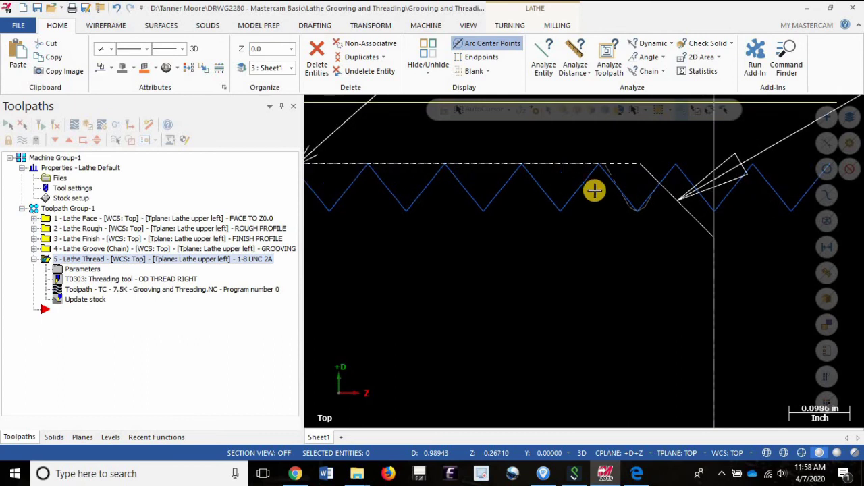
scroll(669, 205, "up", 3)
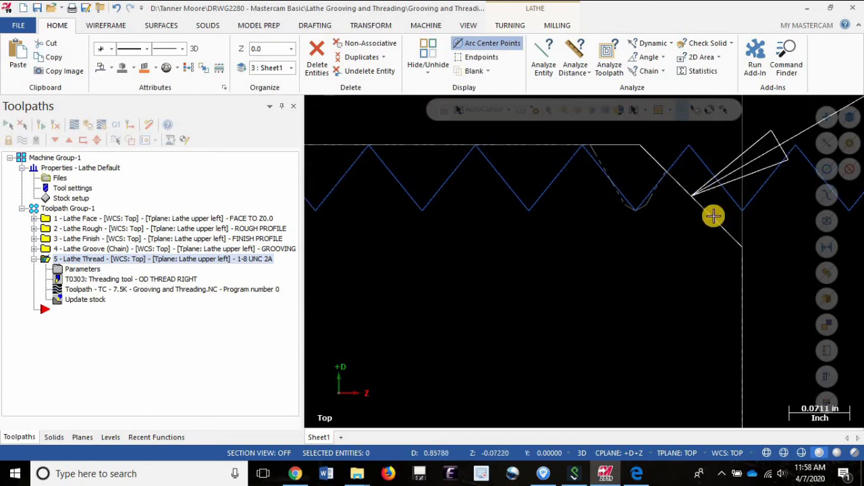
scroll(806, 245, "down", 3)
scroll(702, 220, "down", 3)
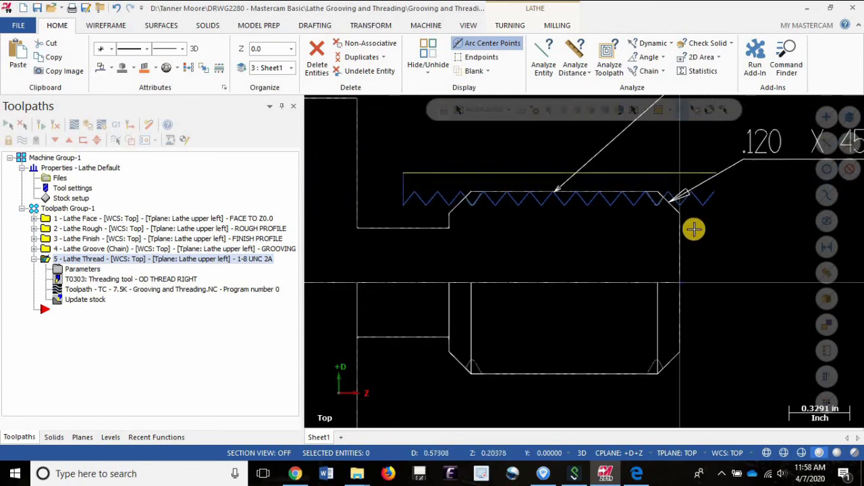
scroll(679, 264, "down", 3)
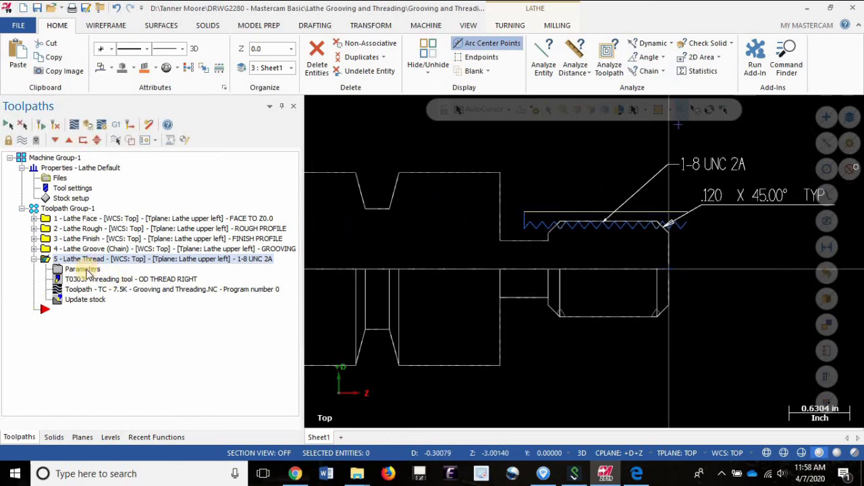
- Reopen toolpath 5's thread parameters, review the tool tab, and reposition the thread shape dialog
left_click(87, 269)
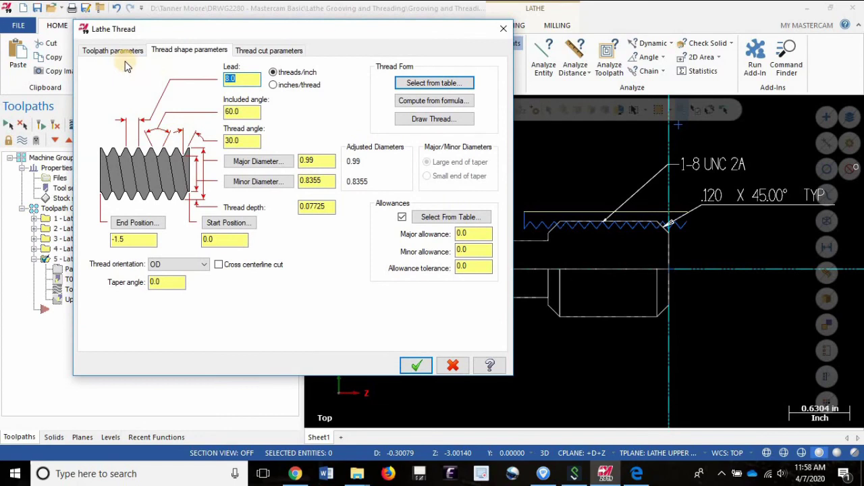
left_click(114, 52)
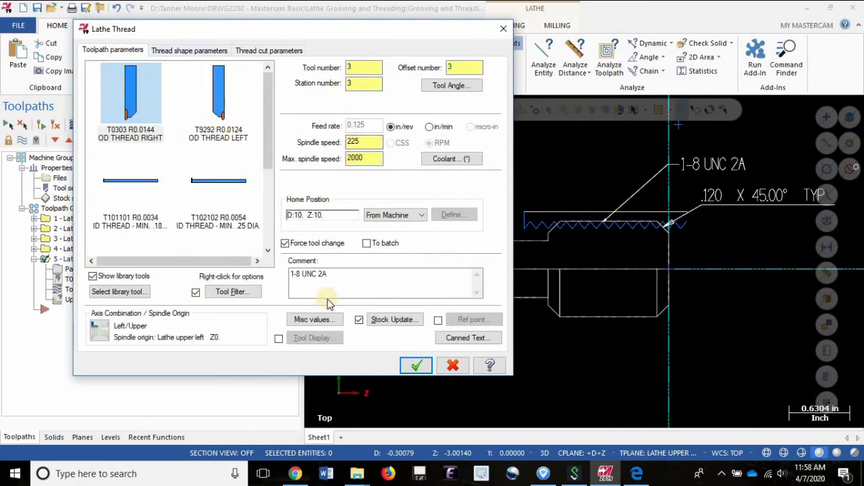
left_click(190, 52)
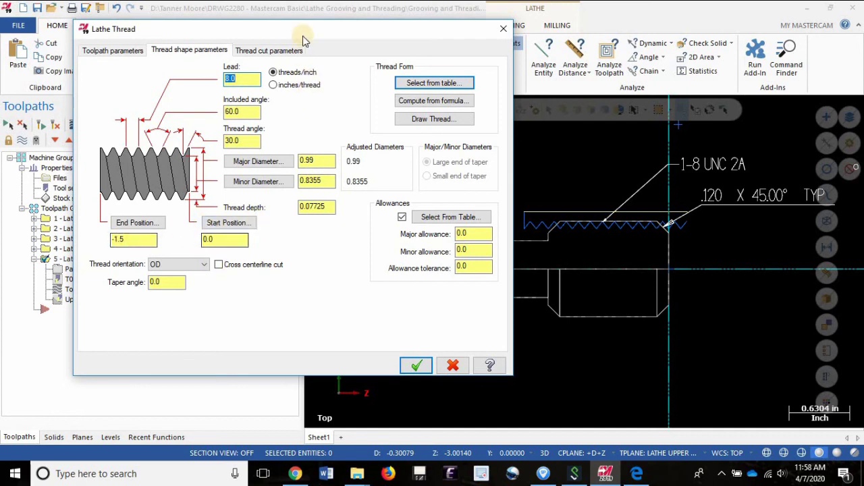
left_click_drag(304, 33, 117, 37)
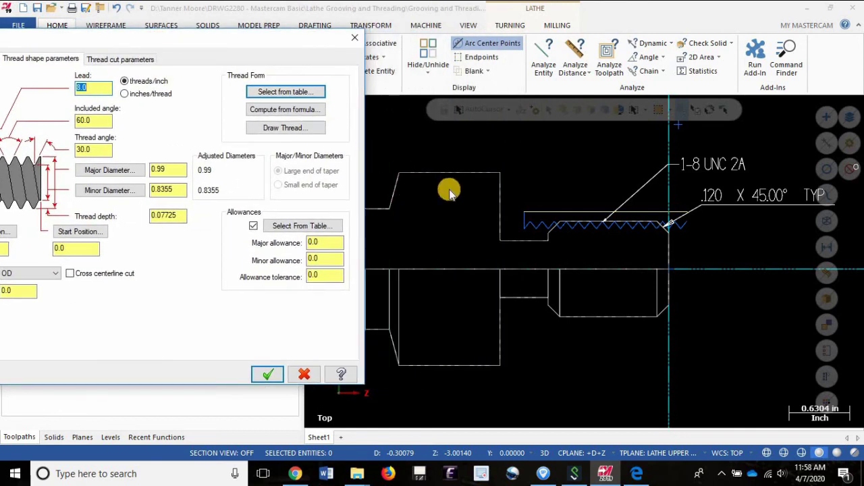
left_click_drag(324, 35, 410, 27)
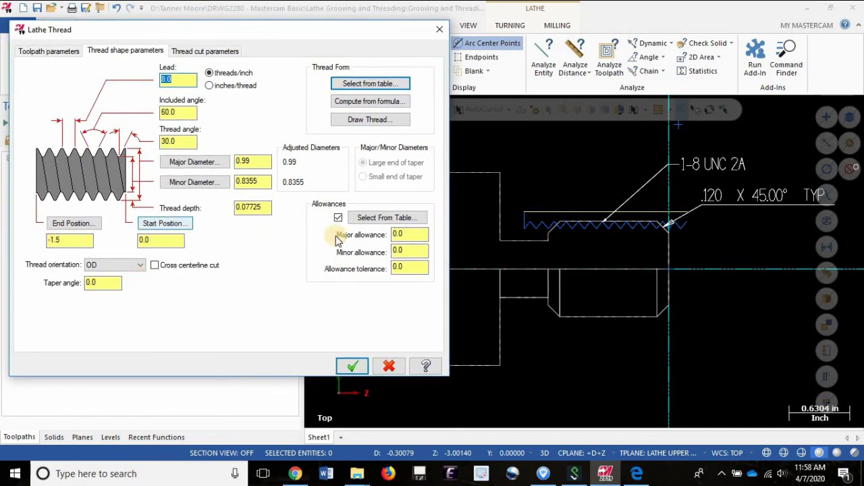
left_click_drag(339, 38, 371, 28)
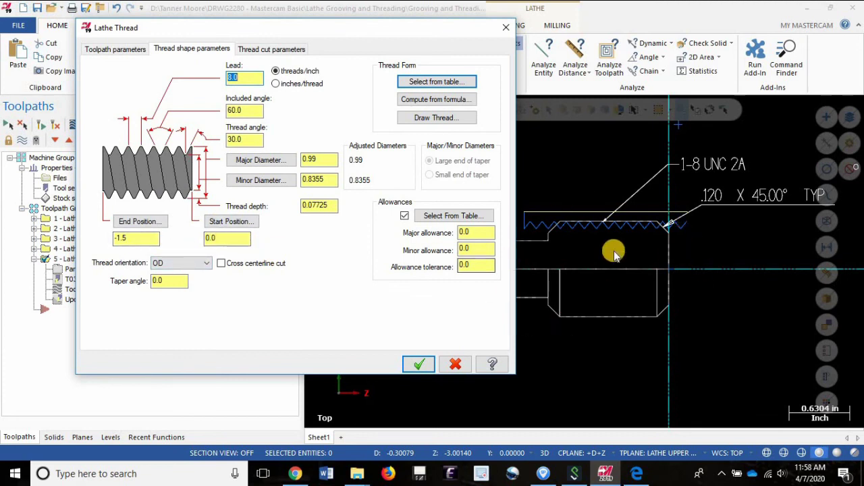
- Confirm Longhand NC code format and 35 cuts in thread cut parameters, then review other tabs
left_click(275, 49)
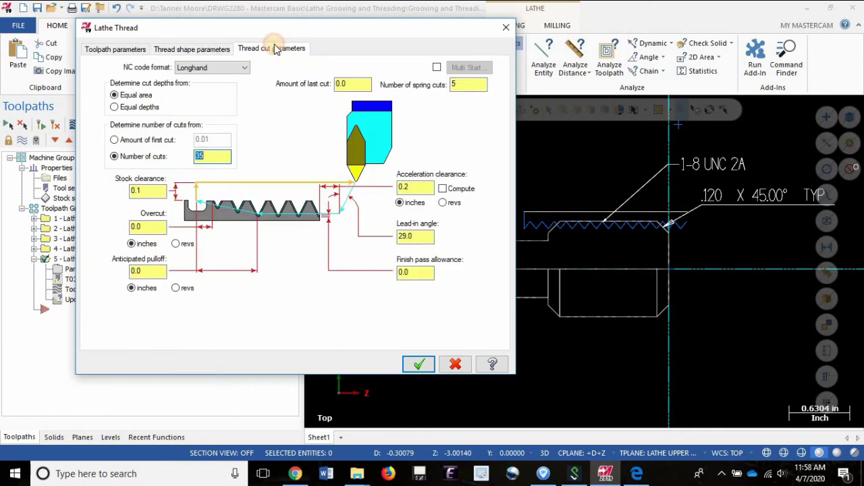
left_click(203, 68)
left_click(197, 75)
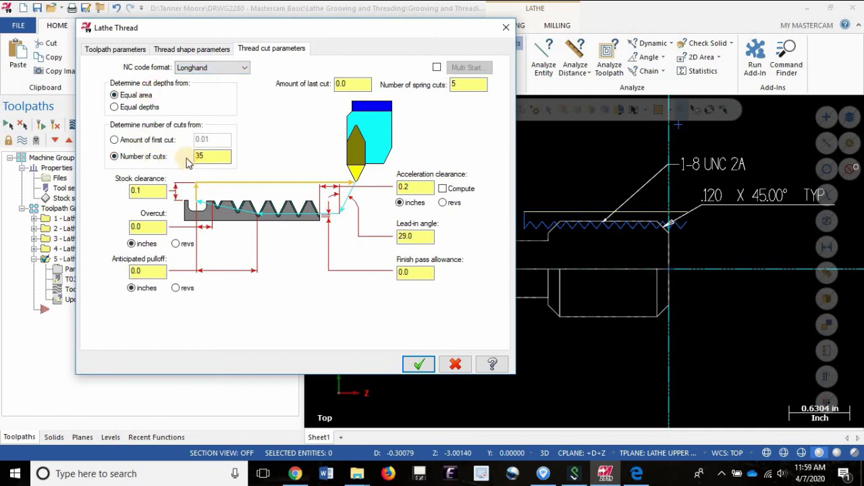
left_click(211, 157)
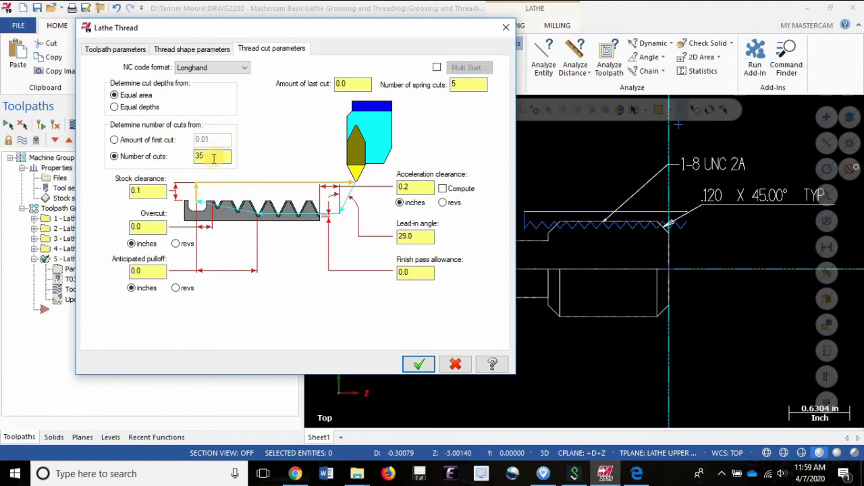
left_click(461, 88)
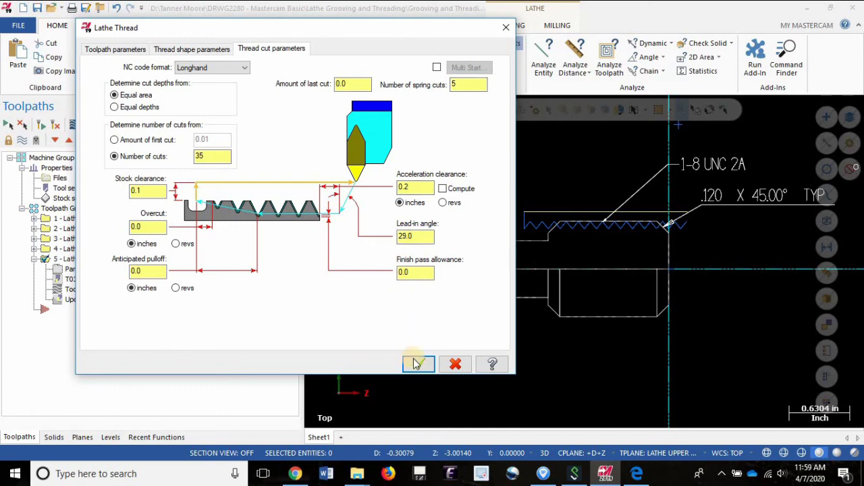
left_click(199, 52)
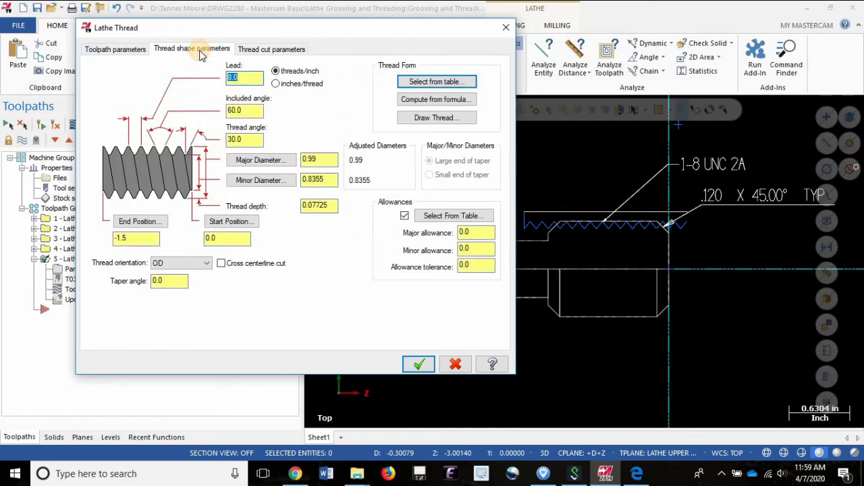
left_click(113, 52)
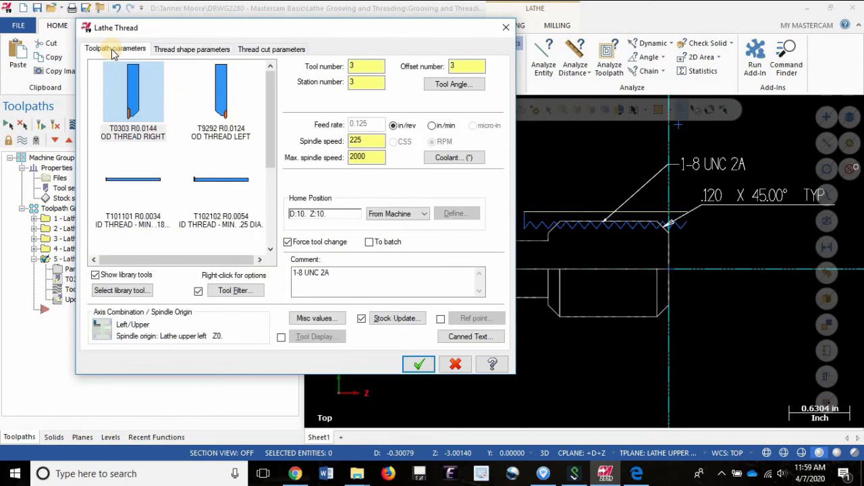